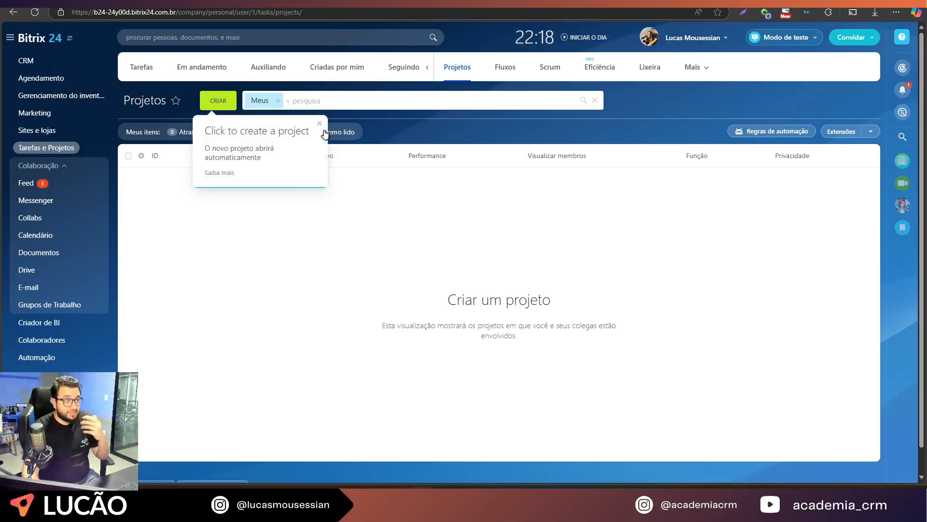
Start creating a new project of type Projeto and name it "Projeto 1".
left_click(320, 124)
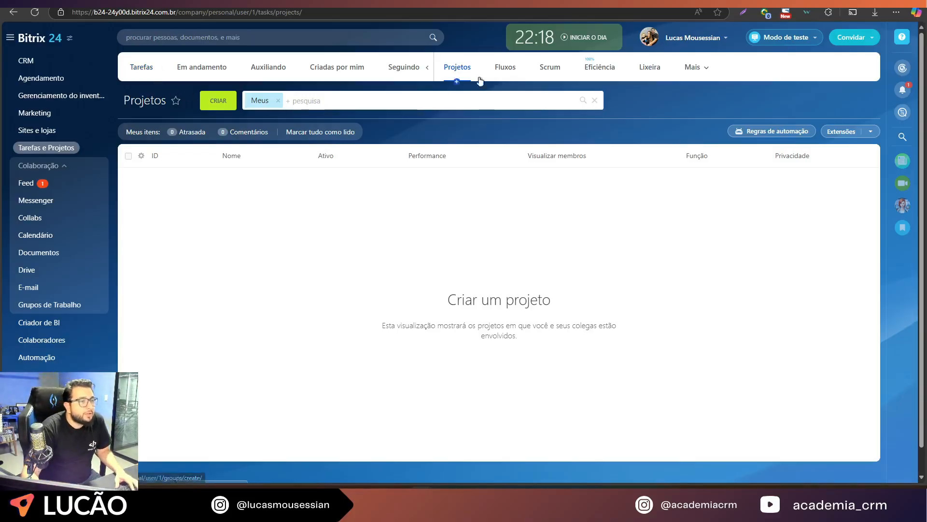
left_click(224, 109)
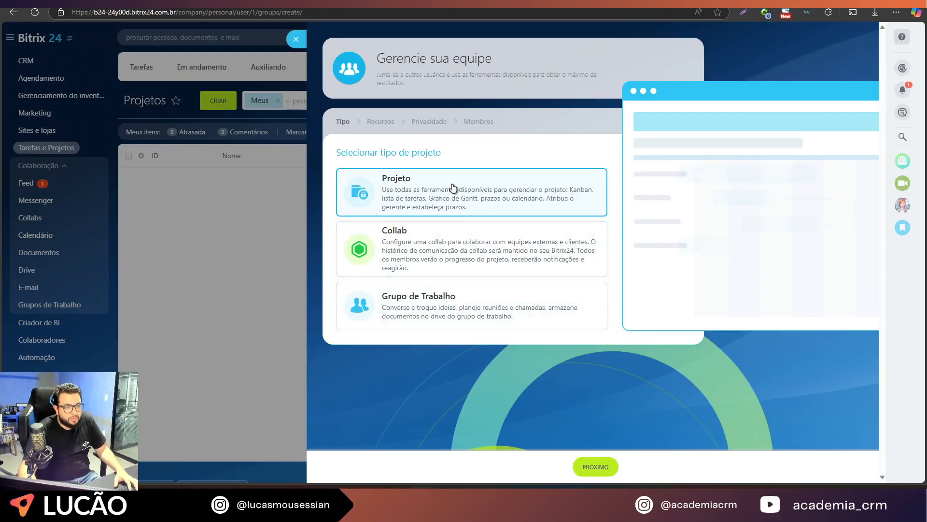
left_click(591, 467)
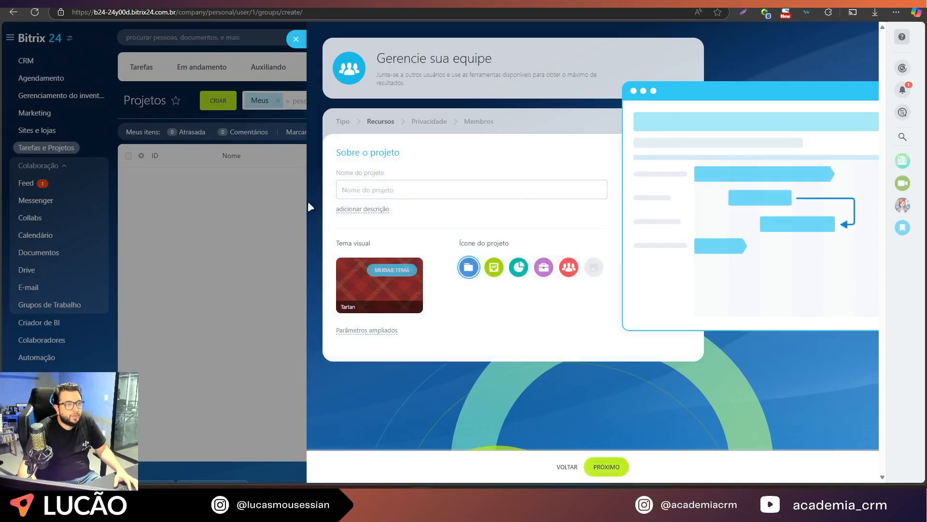
left_click(389, 189)
type("Projeto 1")
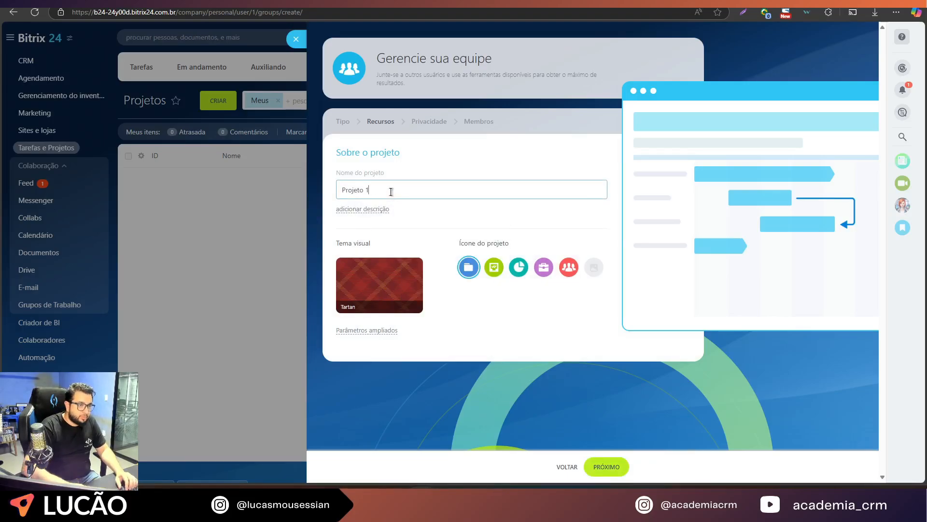
Add the description "Este é o projeto 1" to the project.
left_click(367, 211)
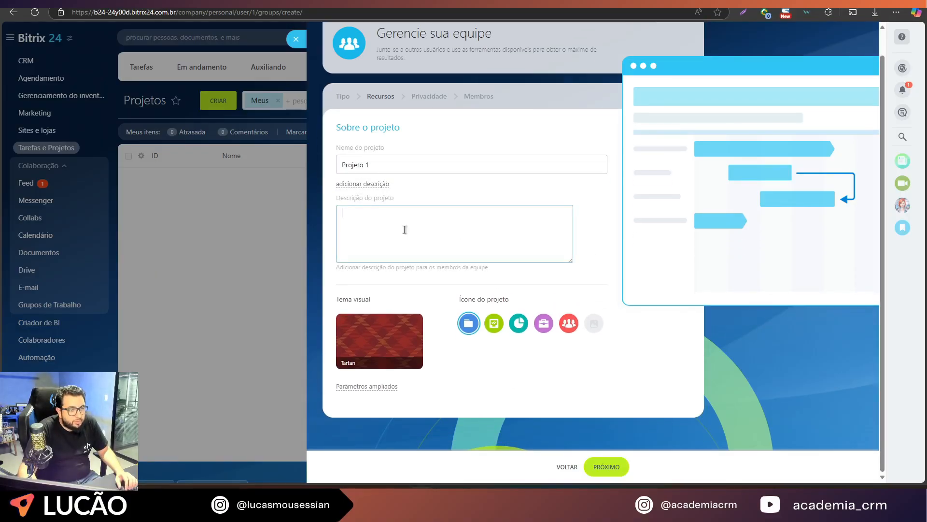
type("Est")
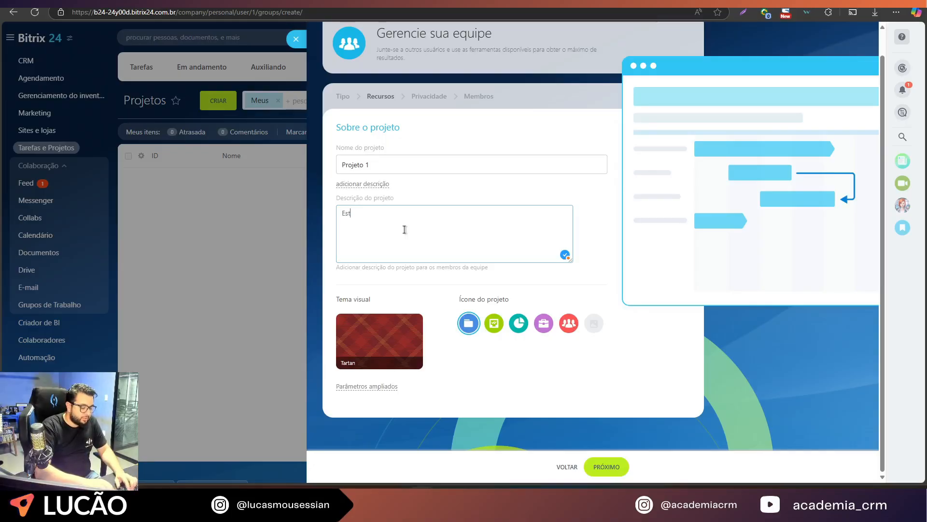
type("e é o pro")
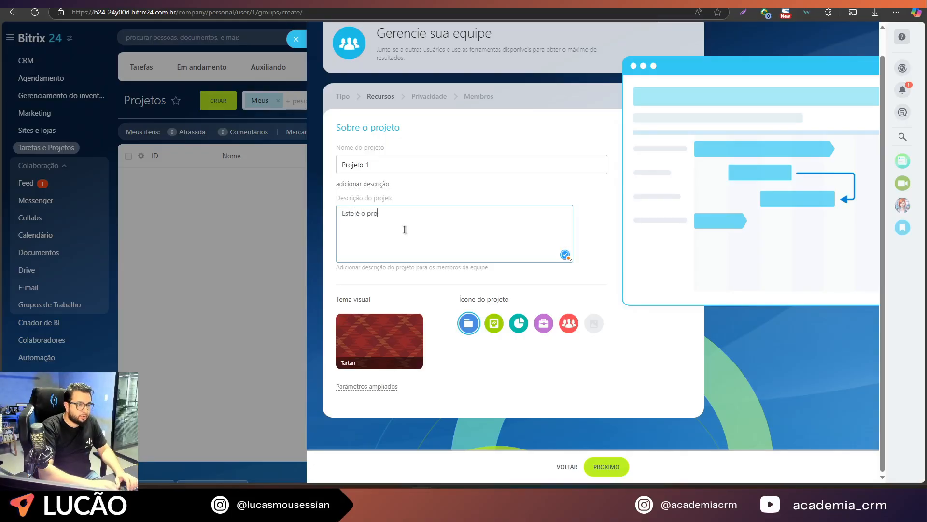
type("jeto 1")
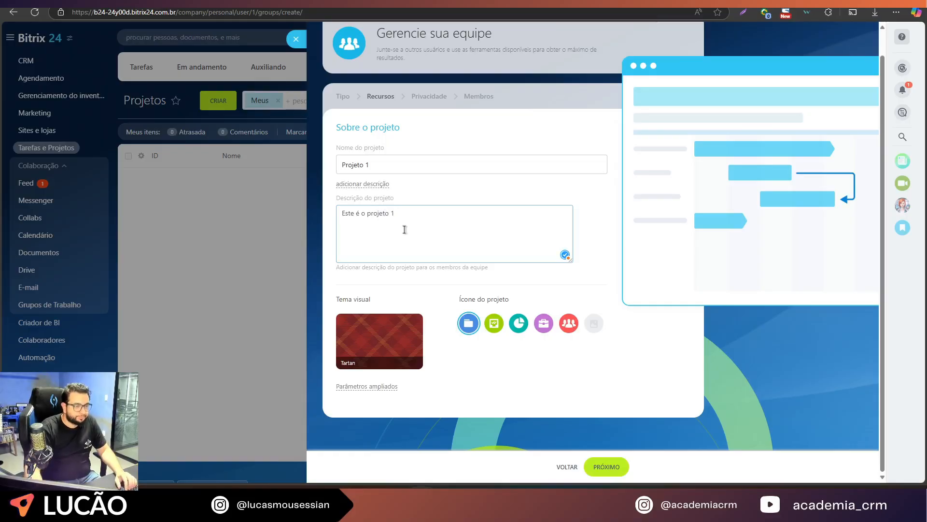
Change the project's visual theme to Orion (vídeo) and save it.
mouse_move(385, 342)
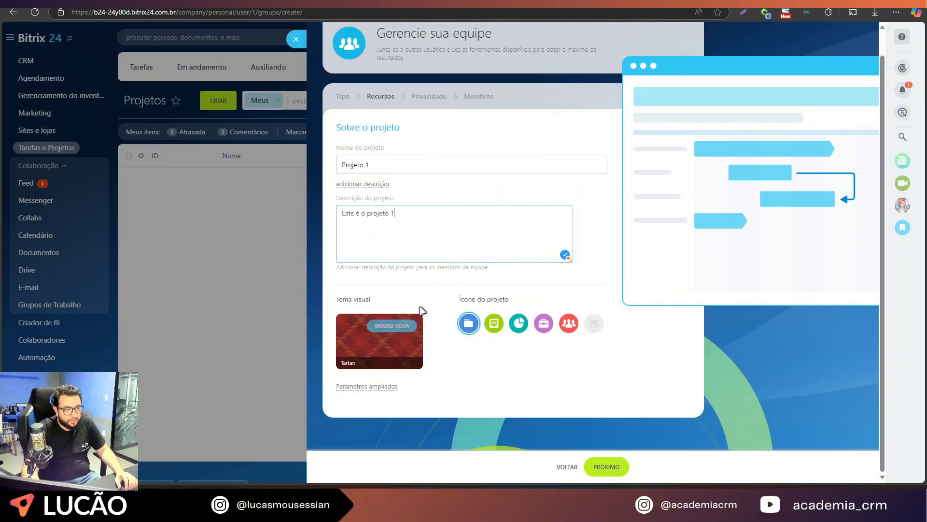
left_click(375, 329)
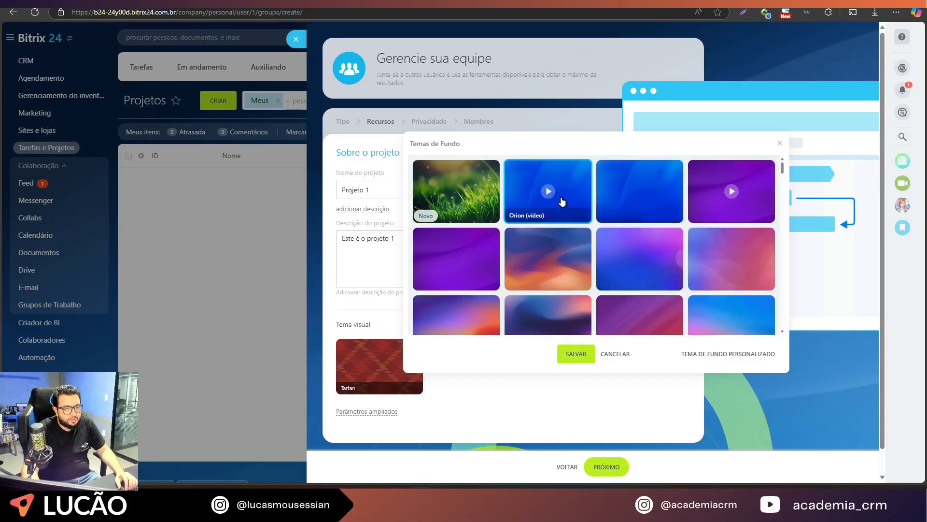
left_click(576, 354)
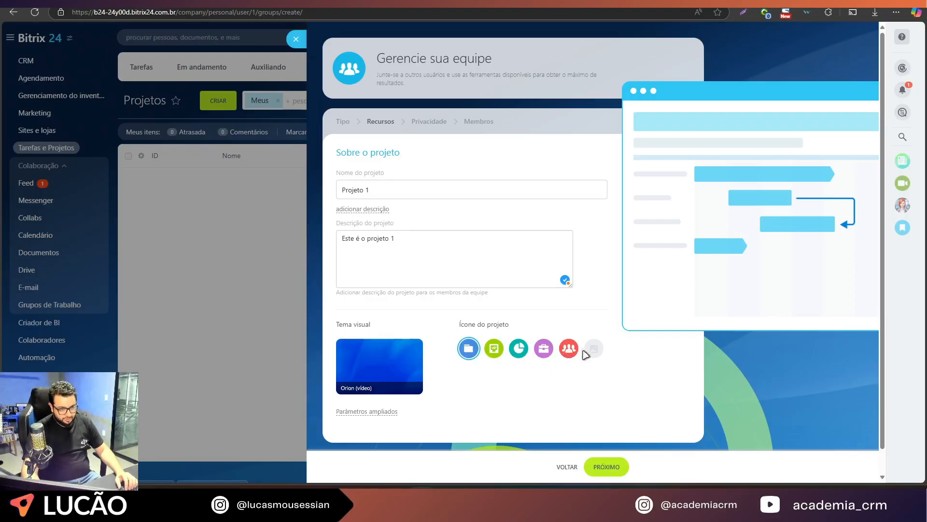
Upload the Circulo Preto image from Downloads as the project's custom icon and save it.
left_click(595, 348)
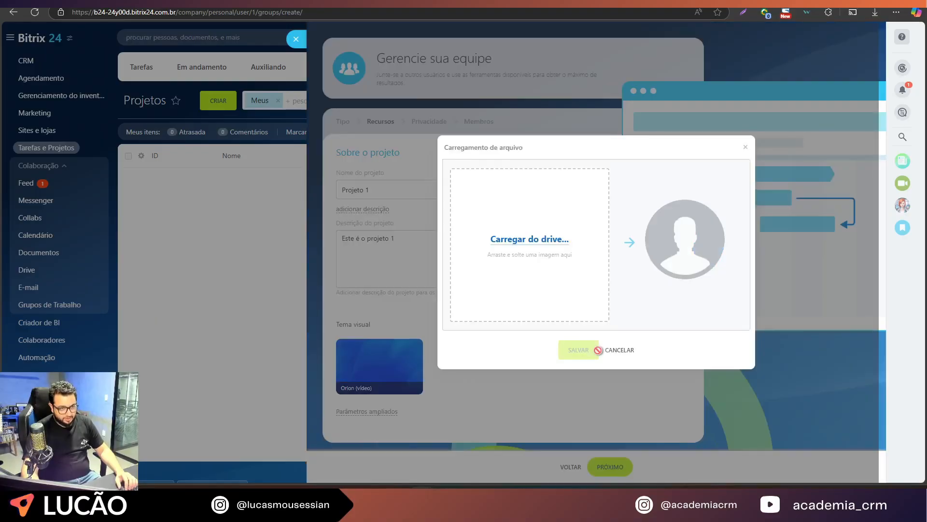
left_click(545, 241)
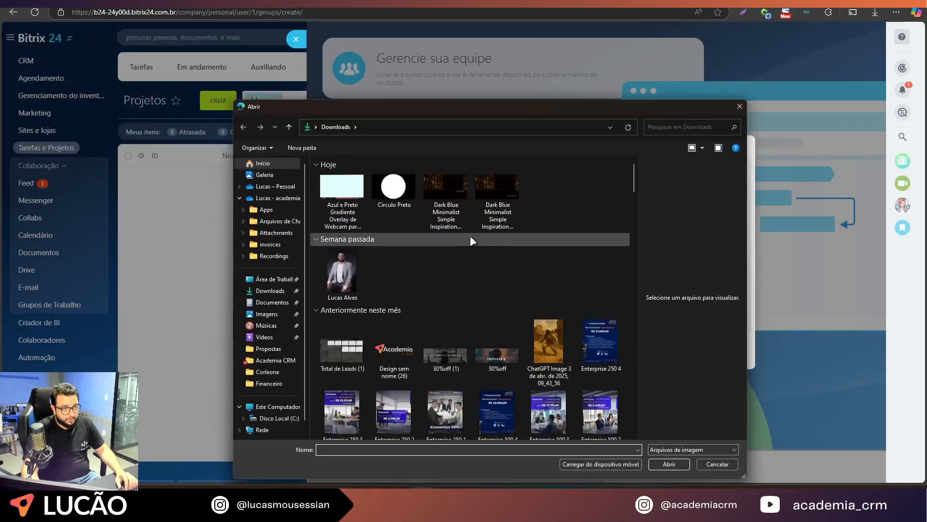
left_click(395, 204)
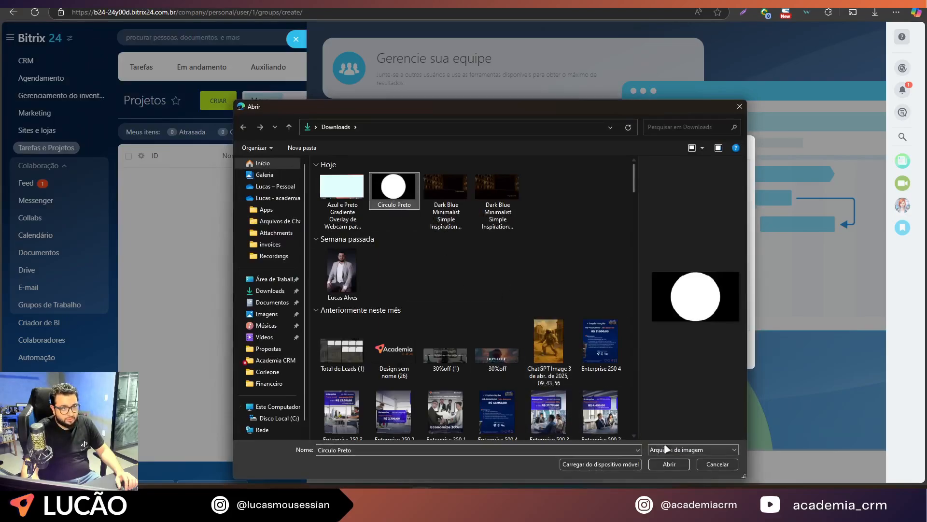
left_click(679, 461)
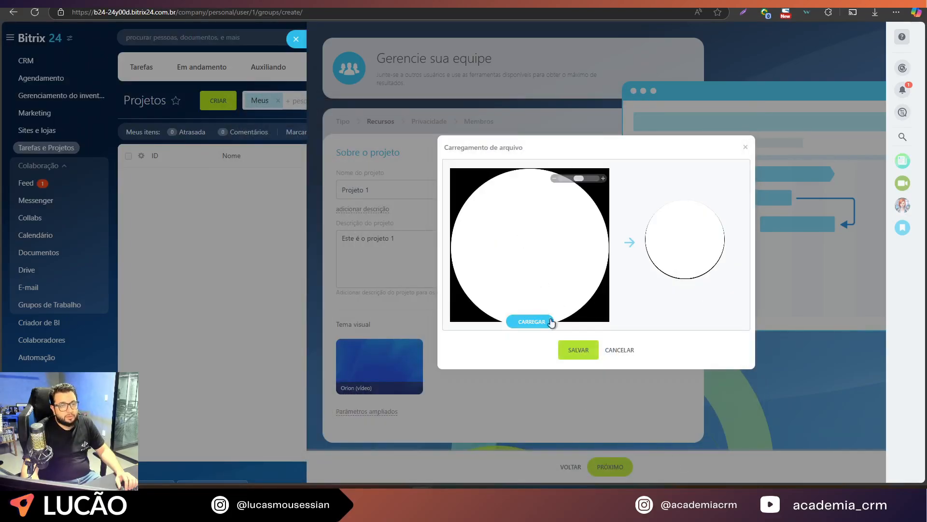
left_click_drag(554, 248, 555, 249)
left_click(584, 350)
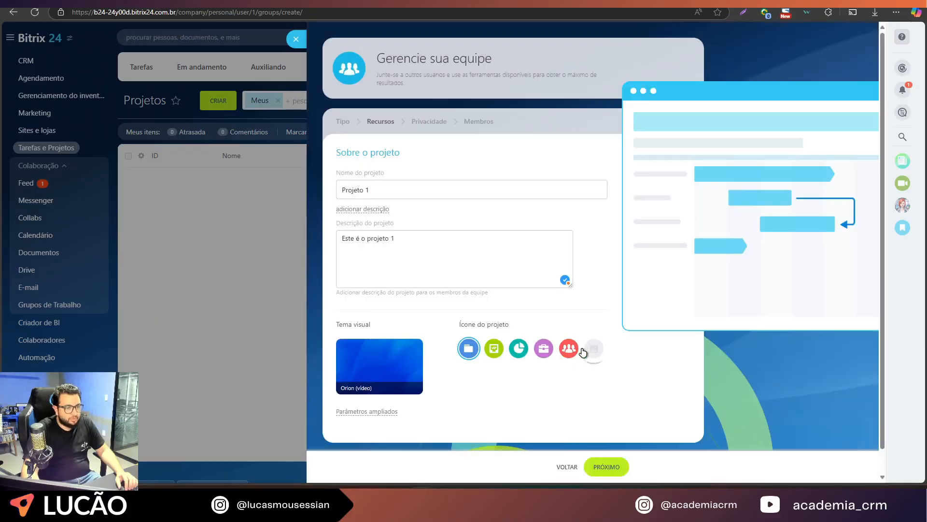
Expand the extended project parameters and look at the start date, end date and keyword options.
left_click(365, 412)
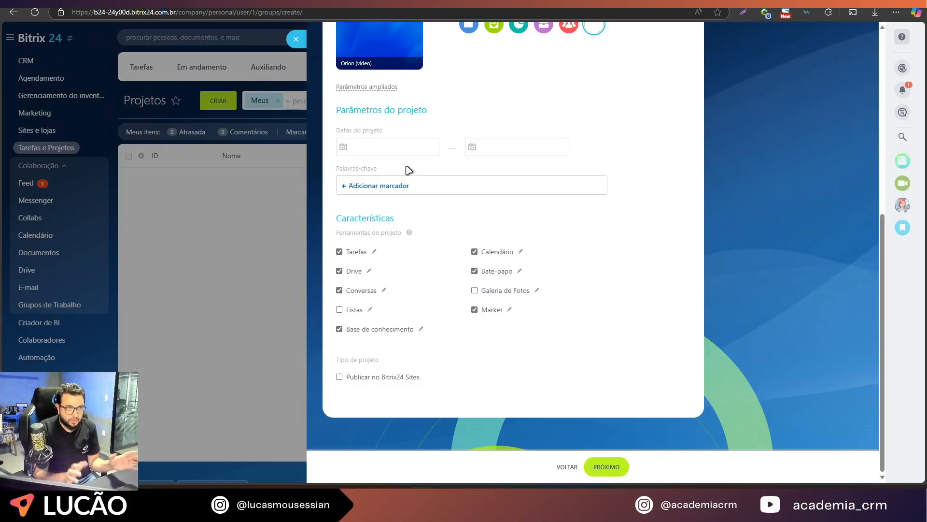
left_click(392, 149)
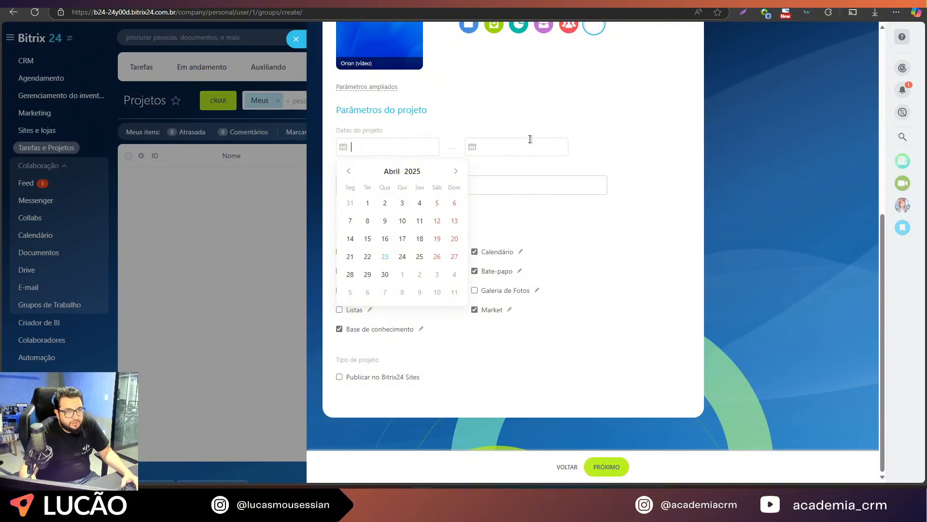
left_click(513, 148)
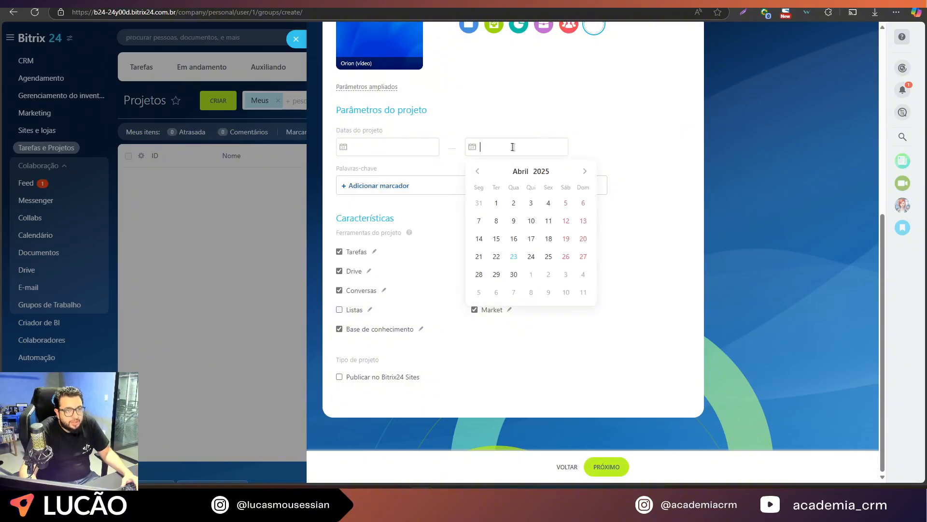
left_click(384, 185)
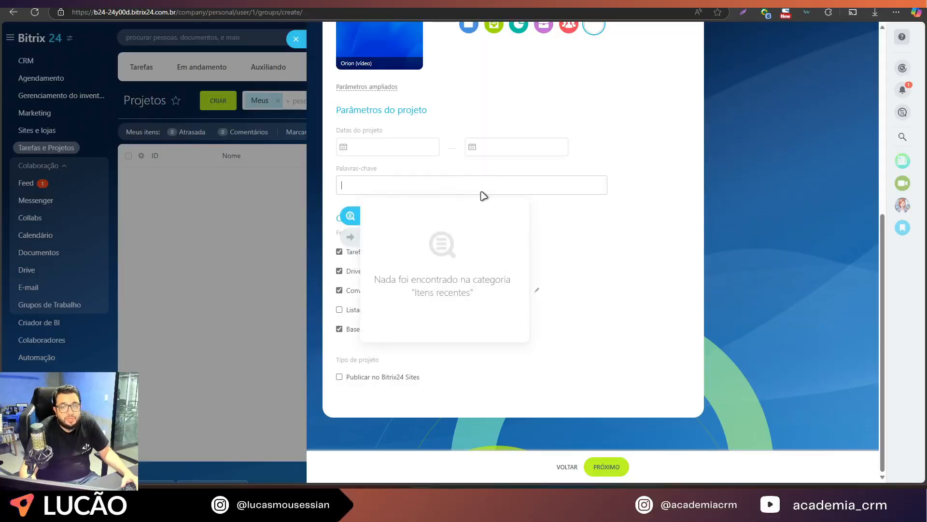
left_click(619, 189)
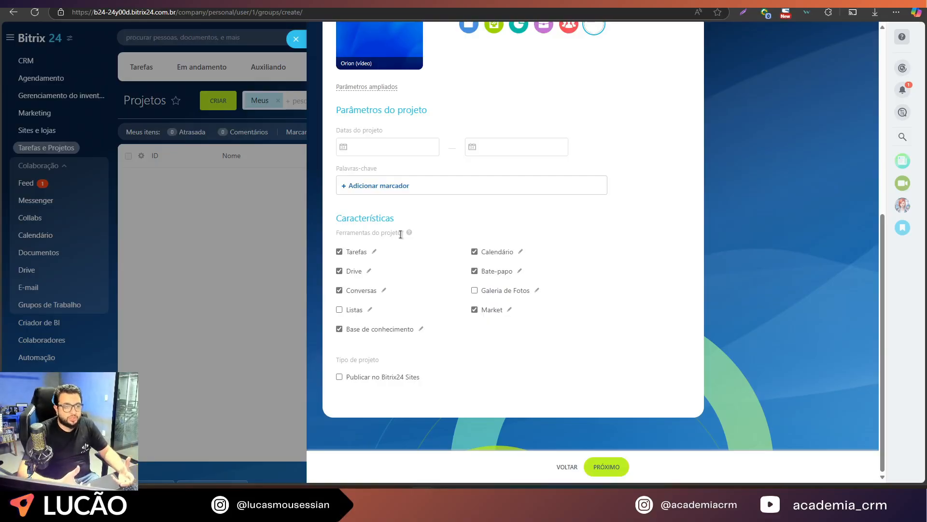
Open the Tarefas tool's name for editing and enable Publicar no Bitrix24 Sites for the project.
left_click(375, 252)
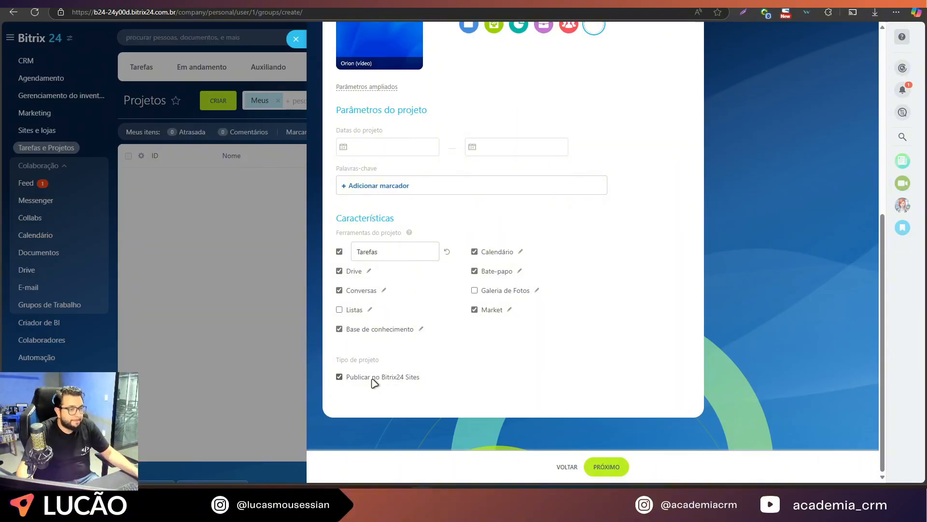
scroll(447, 228, "up", 5)
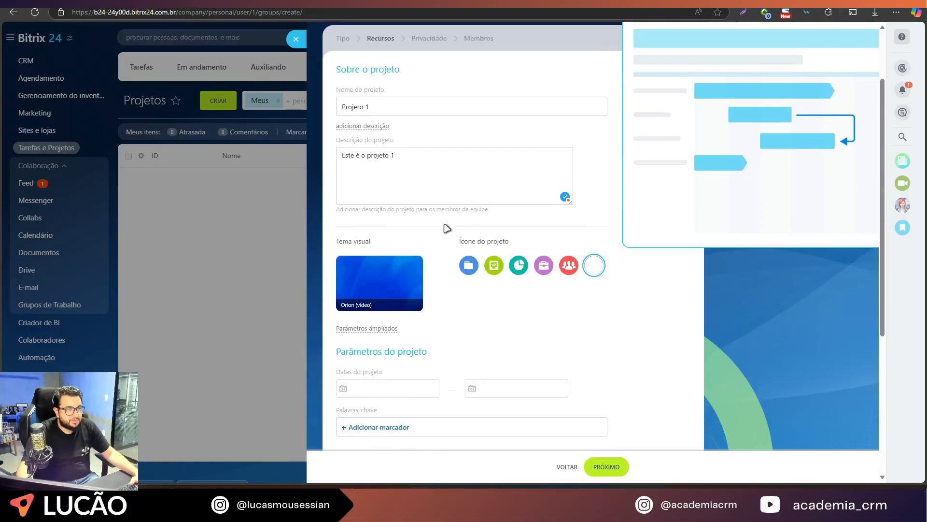
scroll(613, 209, "up", 1)
scroll(528, 213, "down", 3)
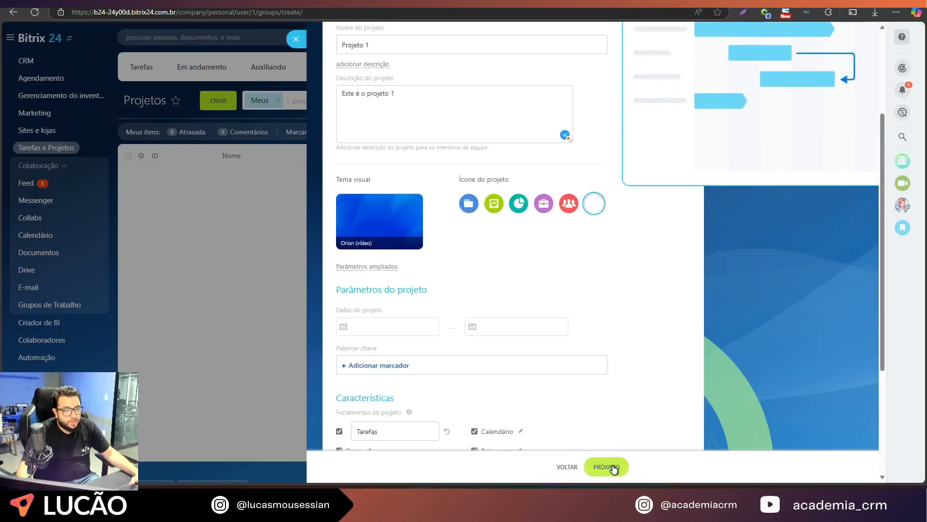
Continue with the Público privacy level and add the project owner as a project moderator.
left_click(613, 467)
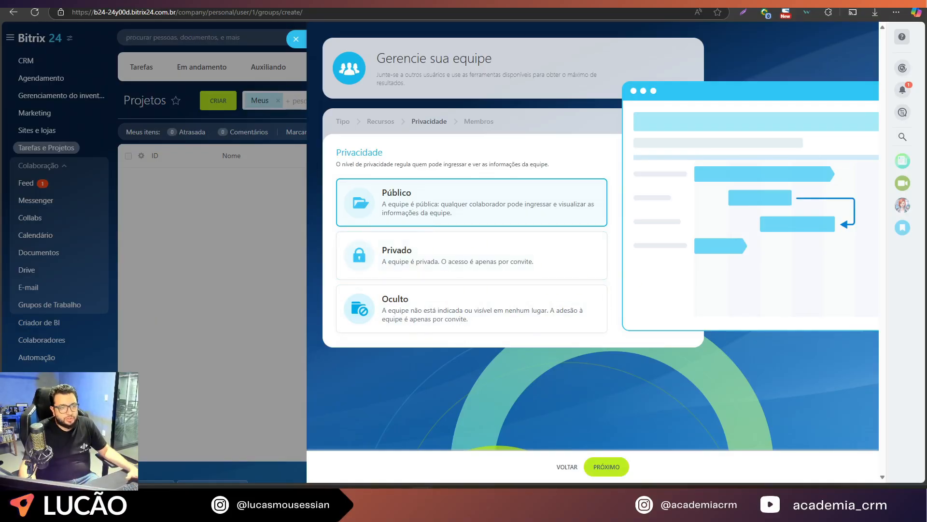
left_click(605, 475)
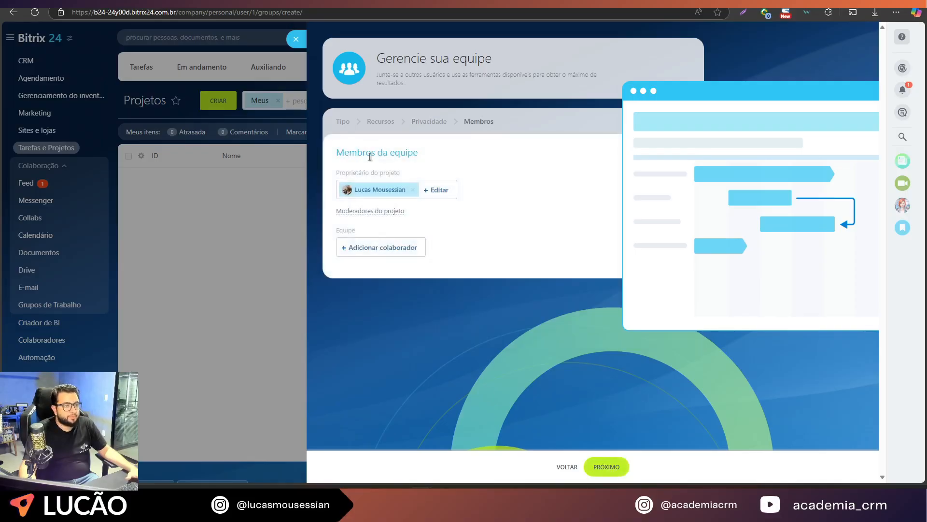
left_click(372, 214)
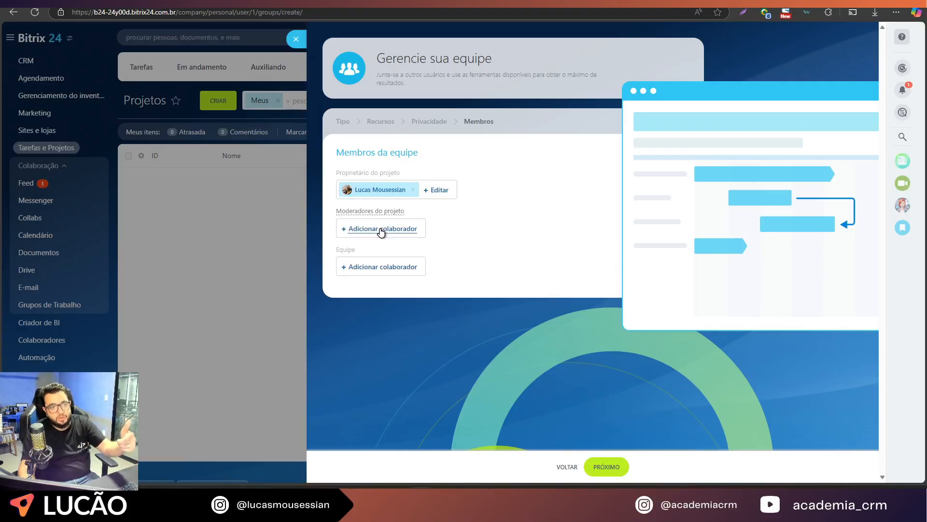
left_click(381, 230)
left_click(408, 260)
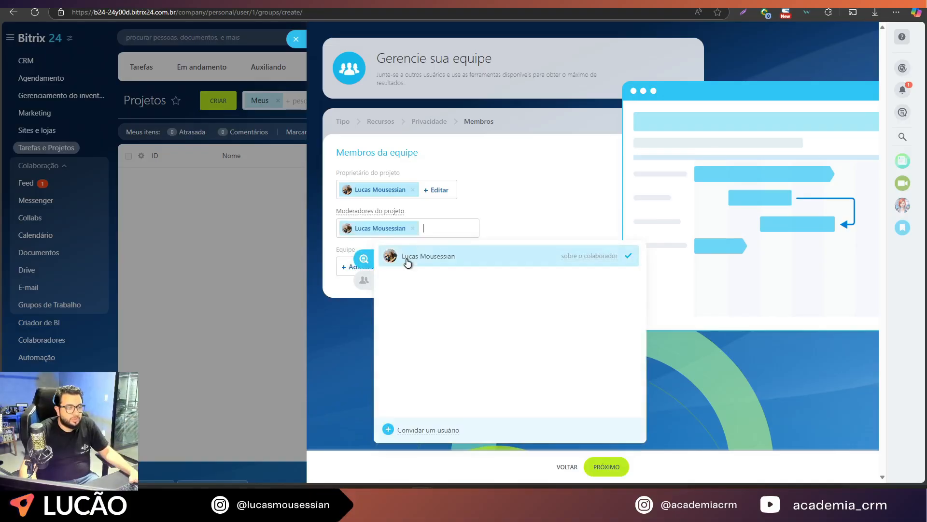
left_click(513, 215)
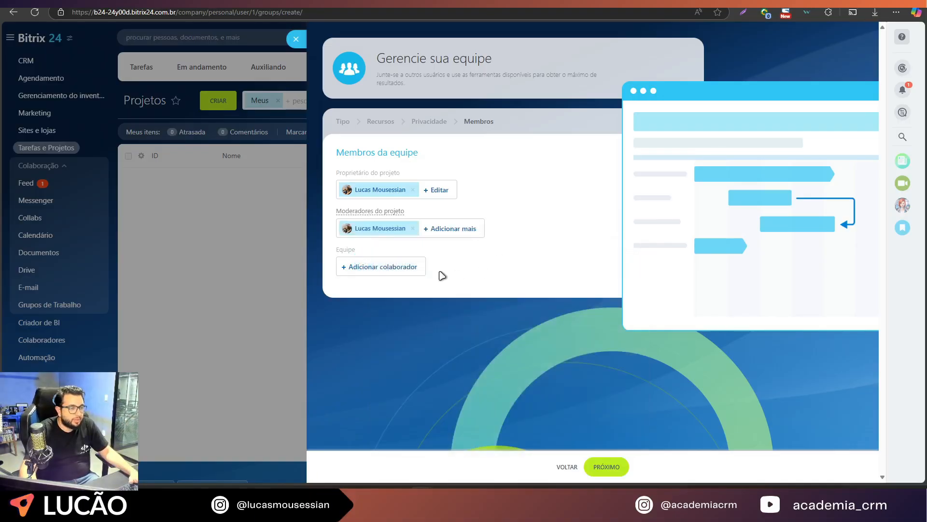
Add the project owner to the team as well and finish creating the project.
left_click(358, 267)
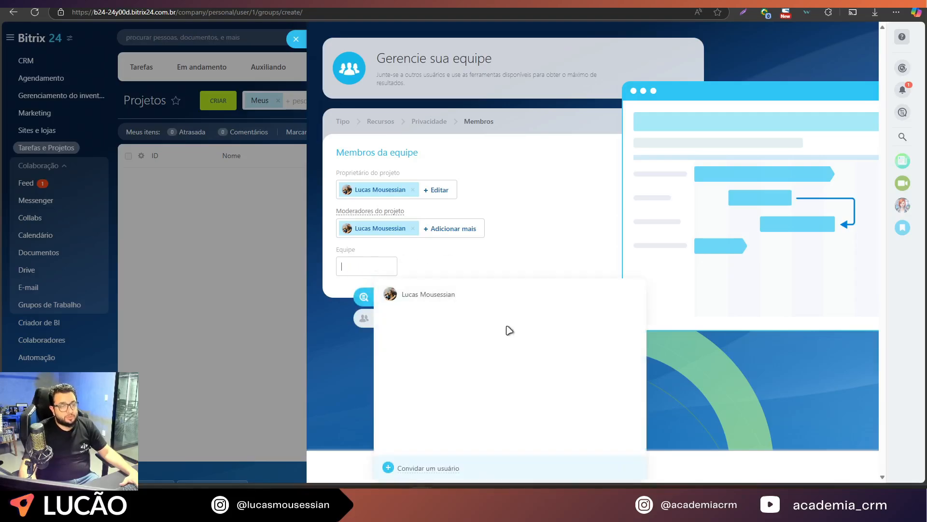
left_click(419, 300)
left_click(532, 242)
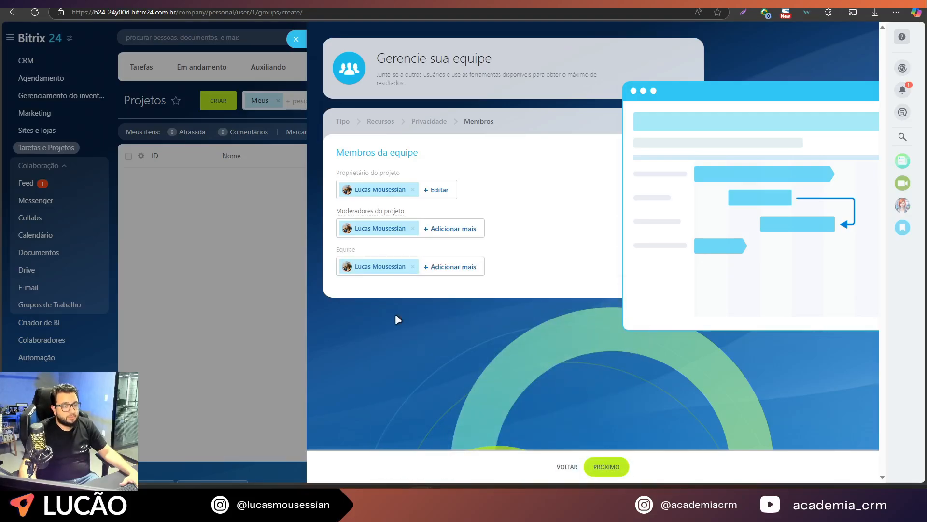
left_click(609, 467)
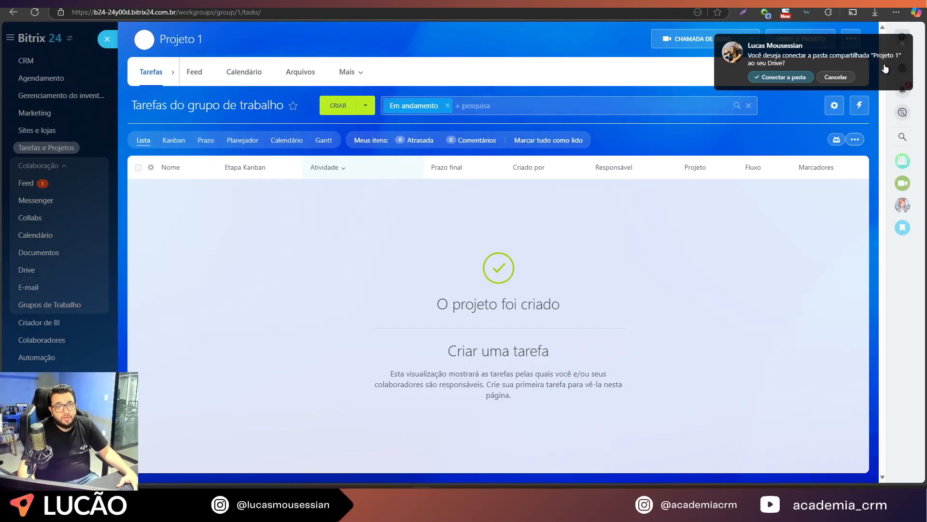
Connect the shared Projeto 1 folder to the Drive and open the project's Feed.
left_click(792, 78)
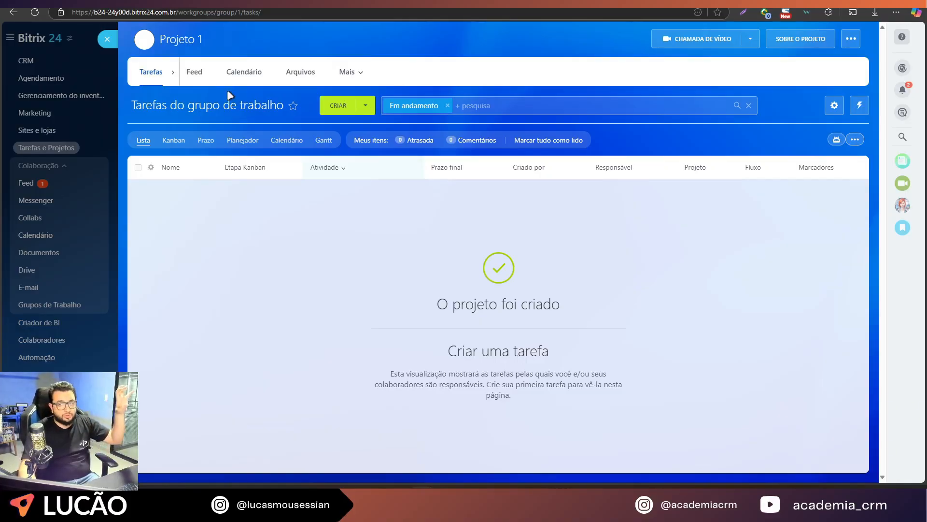
left_click(172, 73)
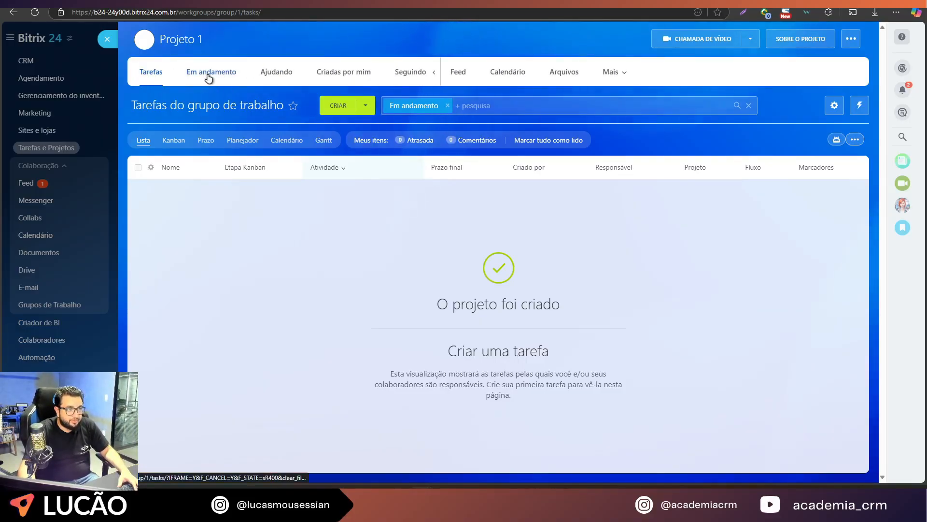
left_click(460, 79)
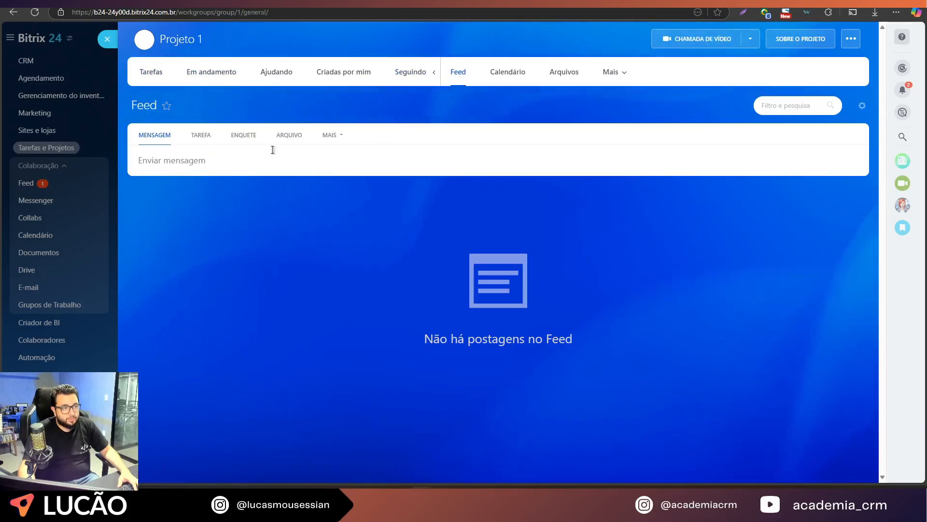
View the project's Calendário and Arquivos sections, closing each one to return to the Feed.
left_click(500, 73)
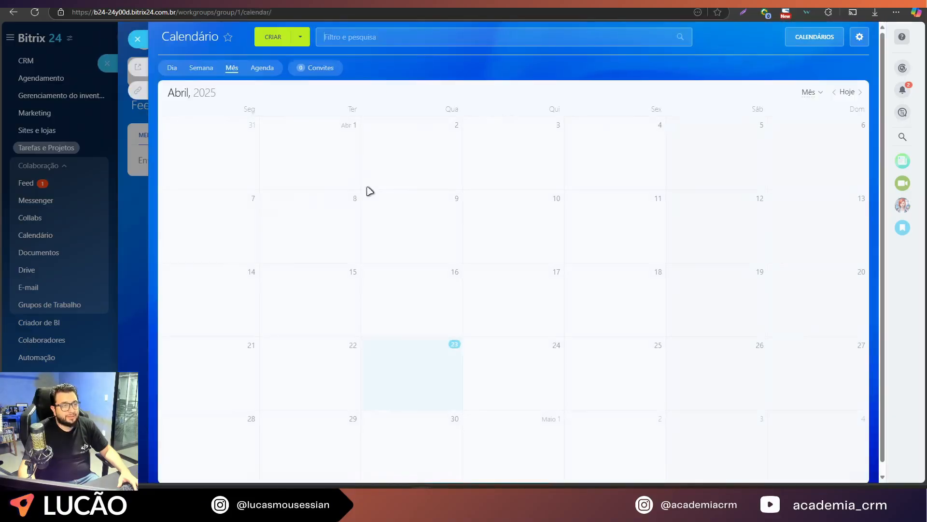
left_click(137, 39)
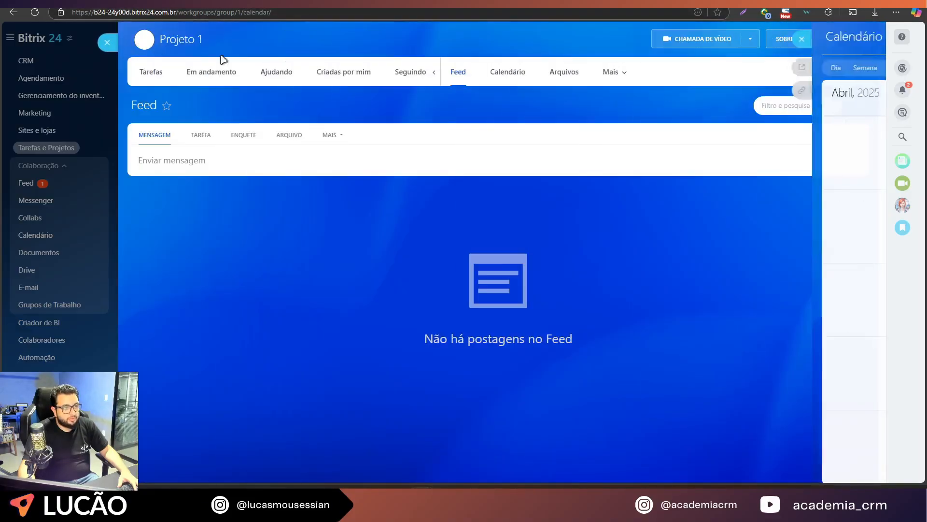
left_click(567, 73)
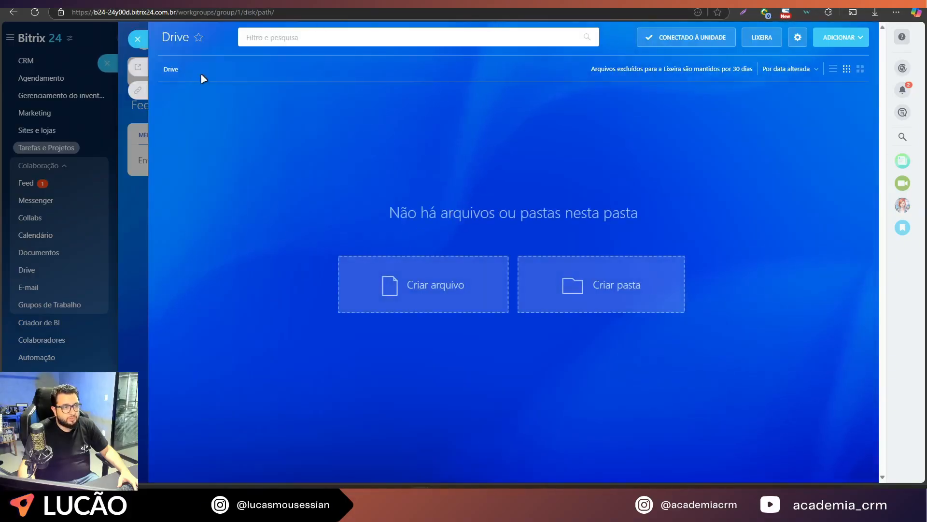
left_click(138, 39)
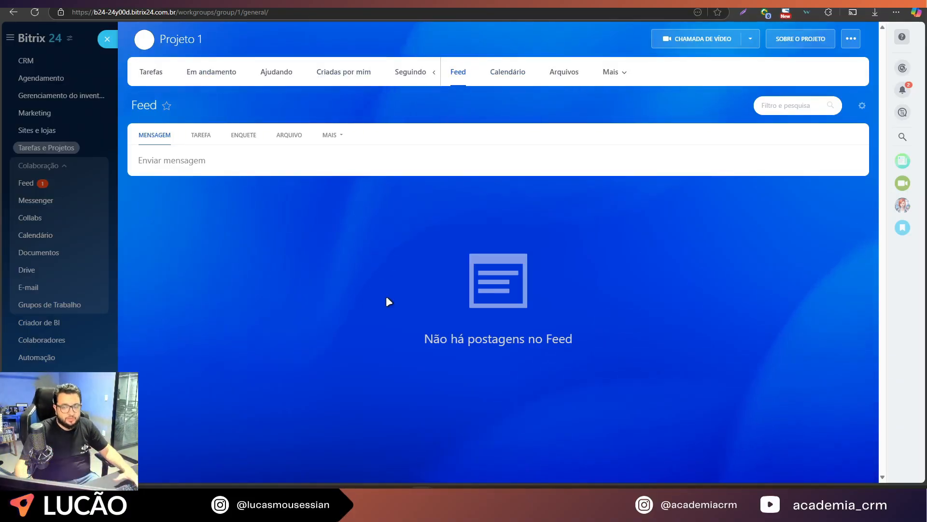
Create a new task in the project's Tarefas section and name it "Fazer Compra".
left_click(149, 72)
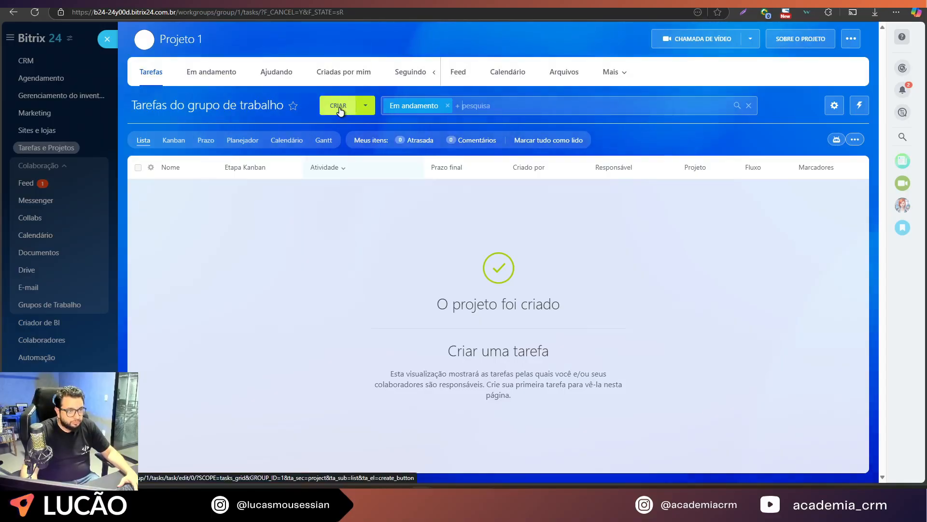
left_click(365, 107)
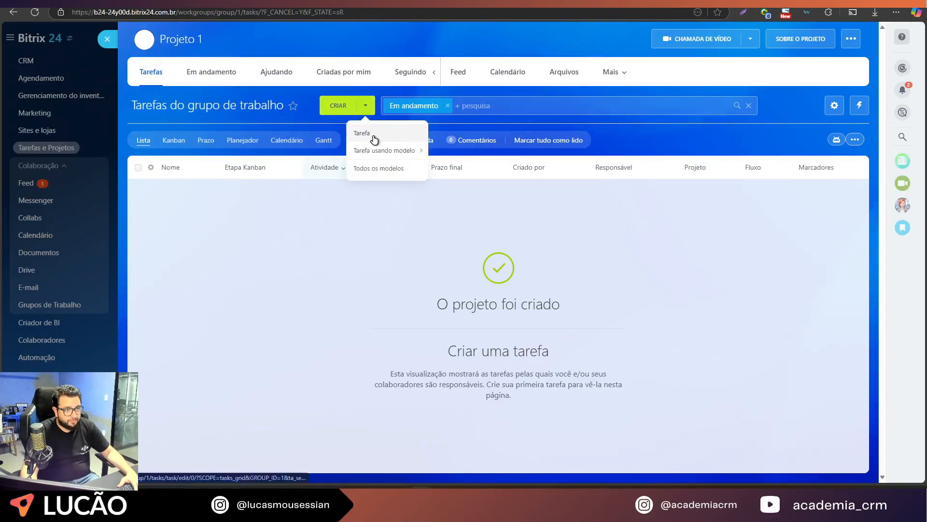
left_click(336, 107)
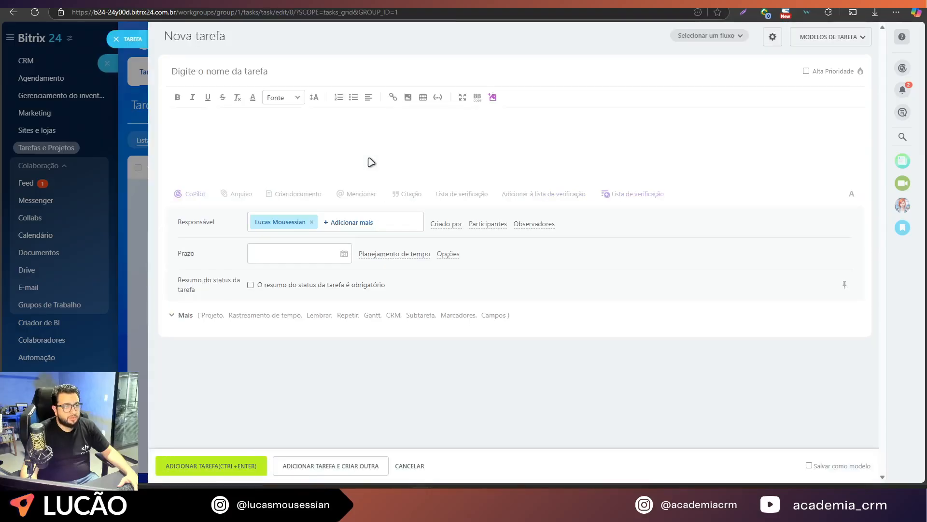
left_click(220, 71)
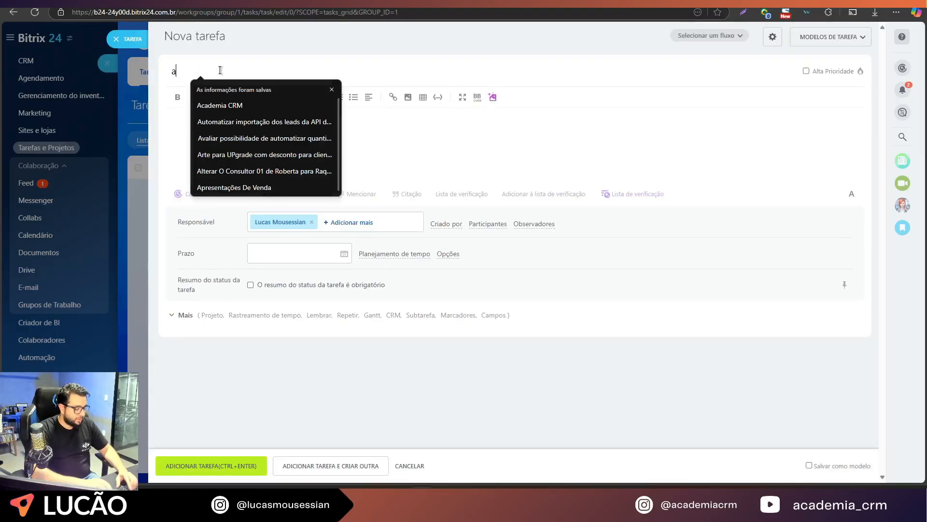
type("Fazer um post para mim")
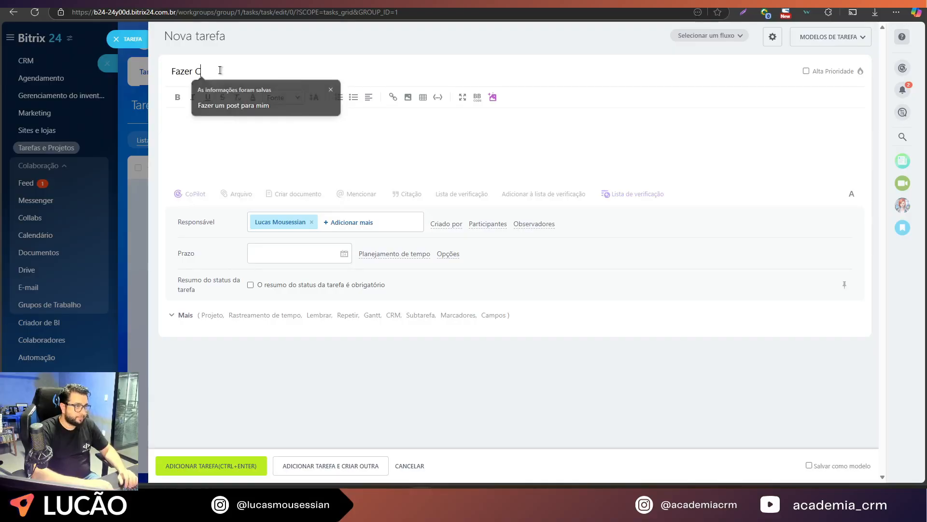
type("Compra")
left_click(235, 147)
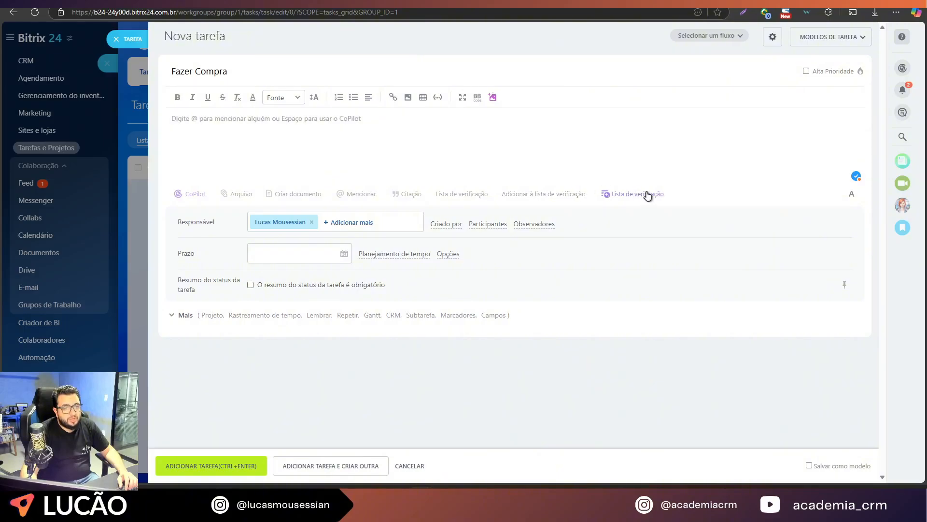
Add a checklist to the task and enter "Item 1" as its first item.
left_click(471, 195)
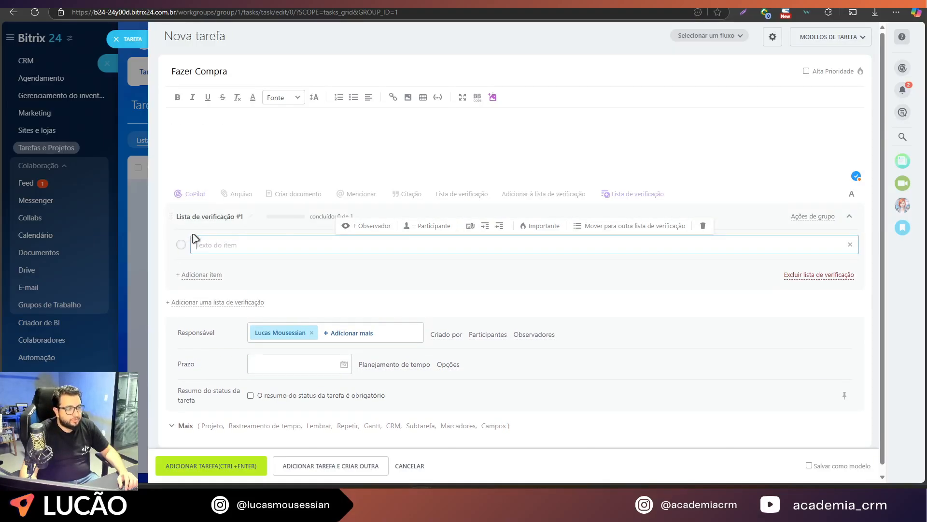
type("I")
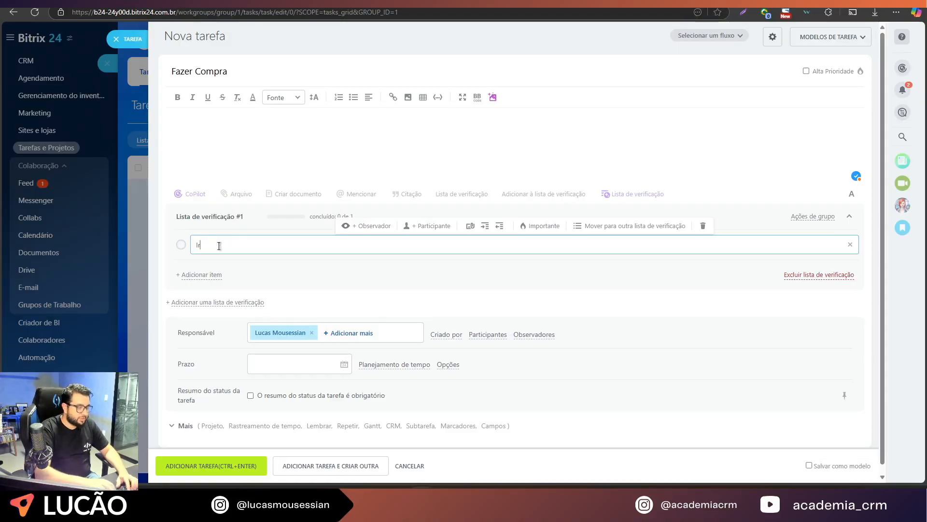
type("tem")
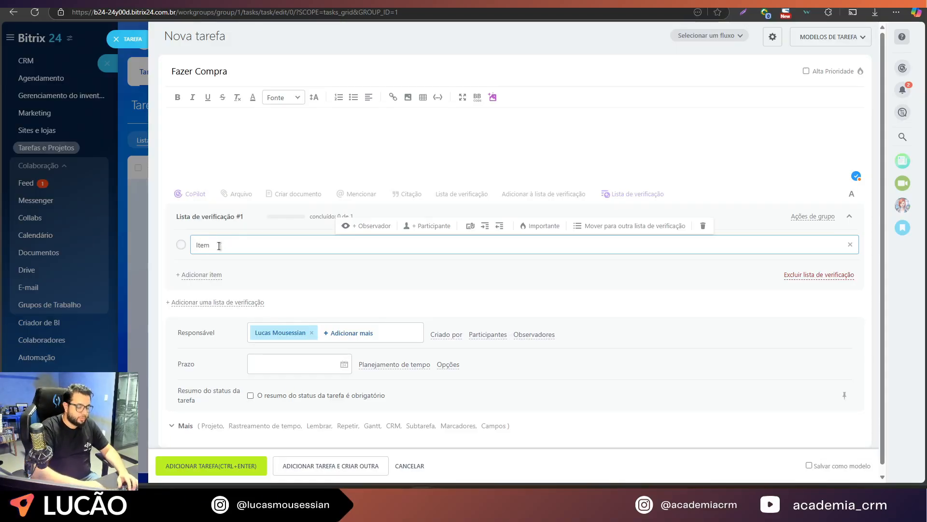
type(" 1")
key("Return")
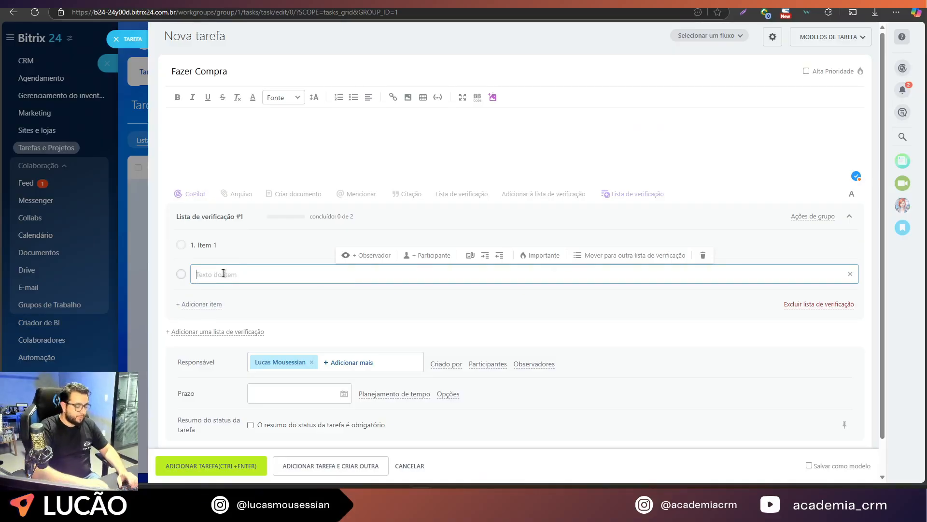
Write Item 1, Item 2 and Item 3 on separate lines in the description and turn them into a new checklist.
type("Item 3")
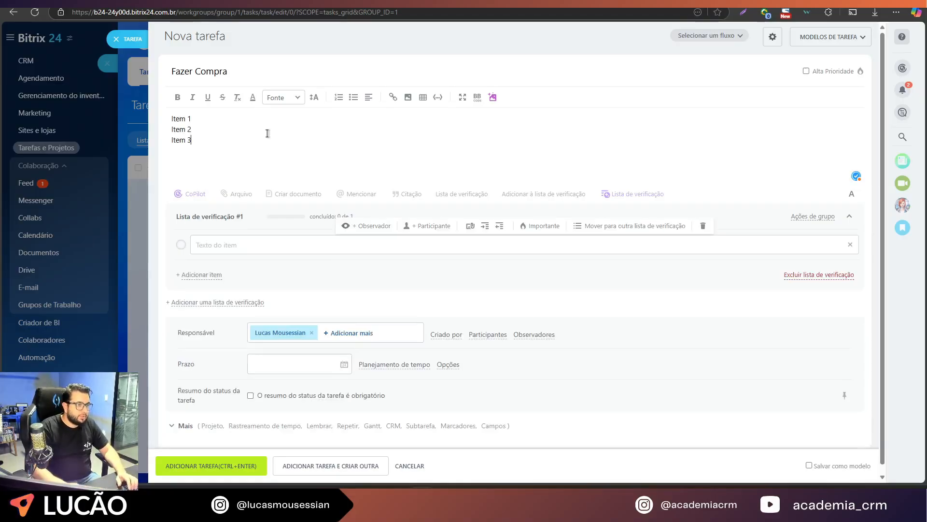
left_click(195, 139)
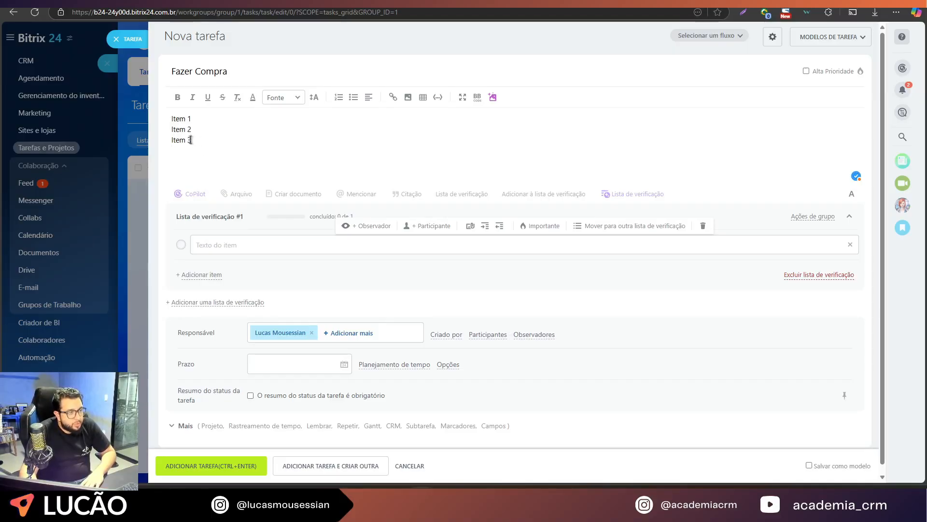
left_click_drag(191, 139, 174, 119)
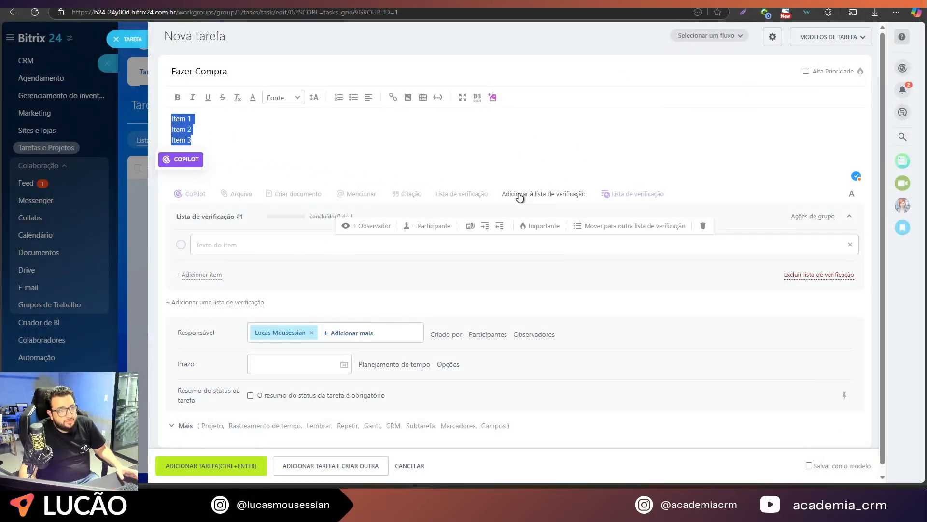
left_click(518, 196)
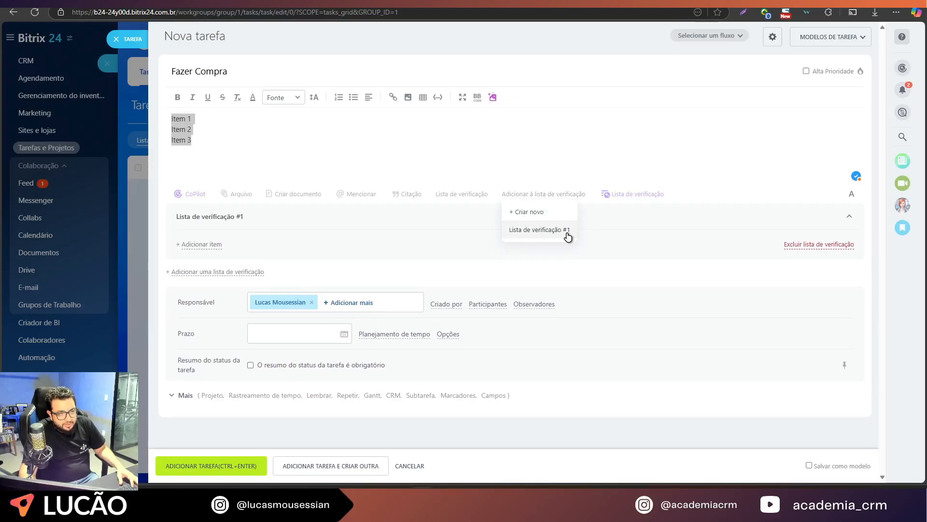
left_click(517, 213)
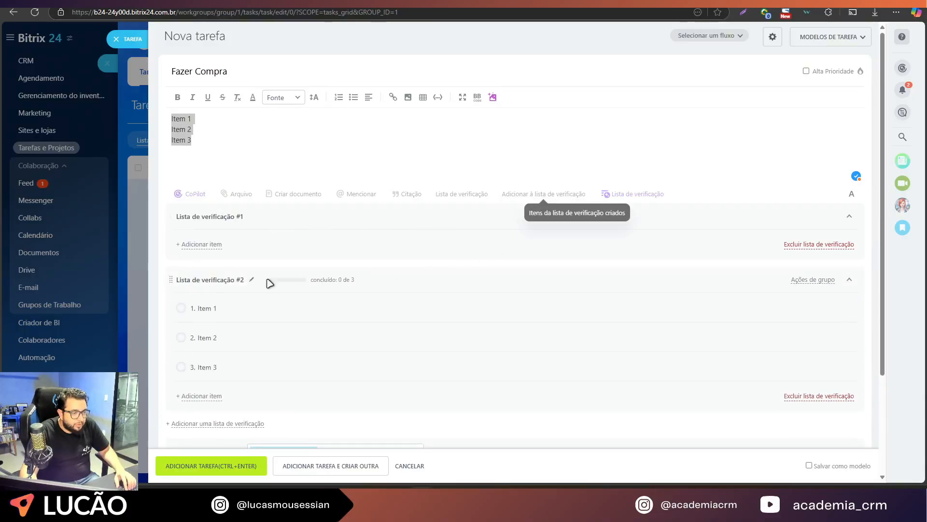
left_click(205, 131)
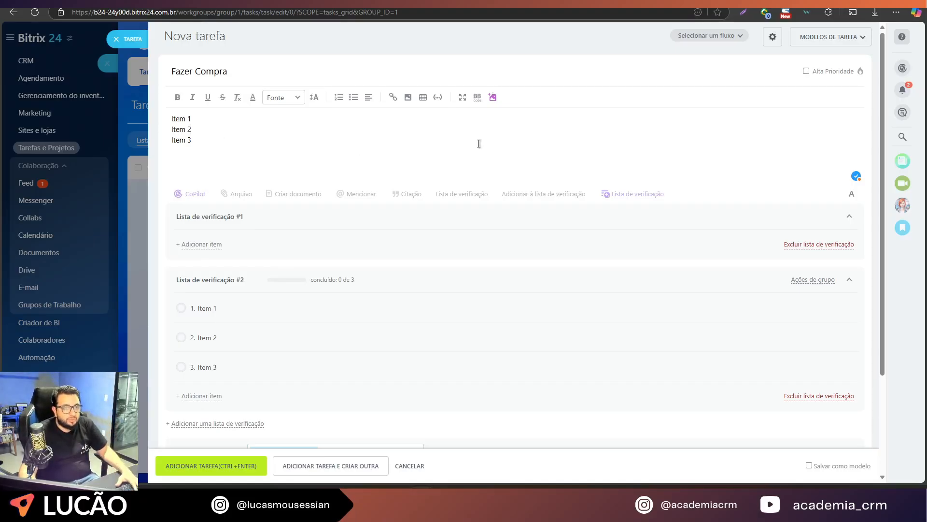
Look at the Alta Prioridade option and the task settings for default deadline, empty-deadline notification and checklist display.
left_click(807, 73)
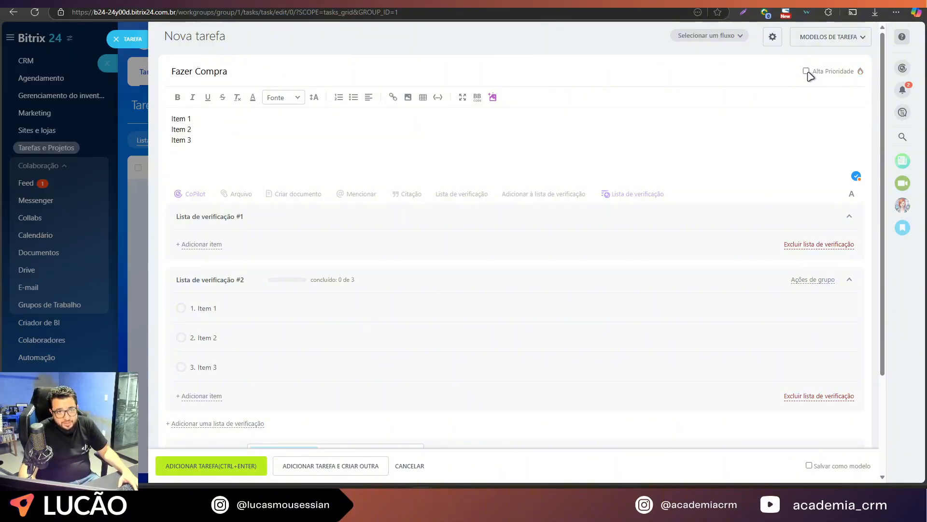
left_click(773, 37)
mouse_move(713, 69)
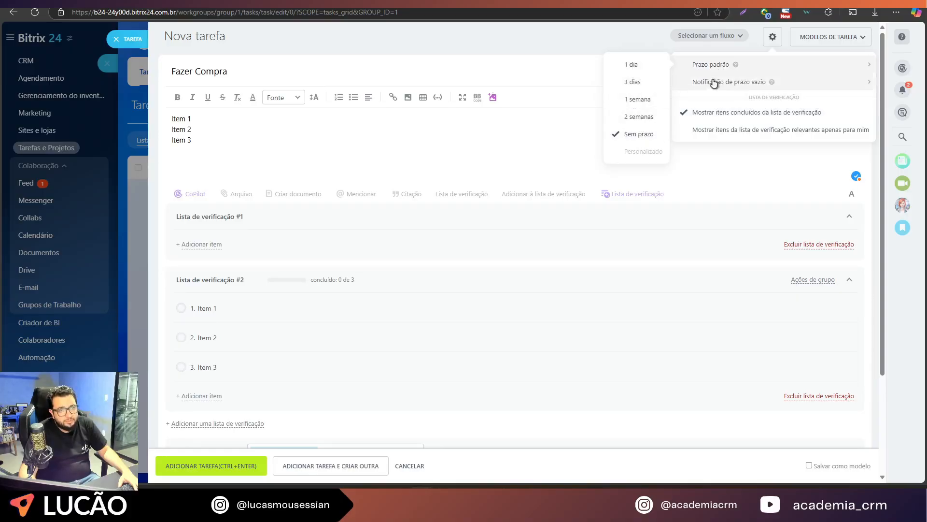
mouse_move(729, 87)
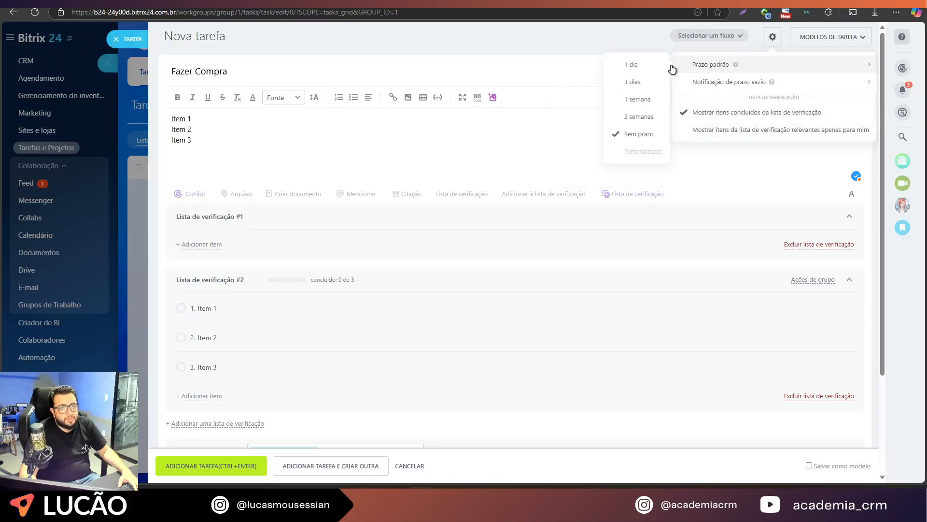
left_click(650, 66)
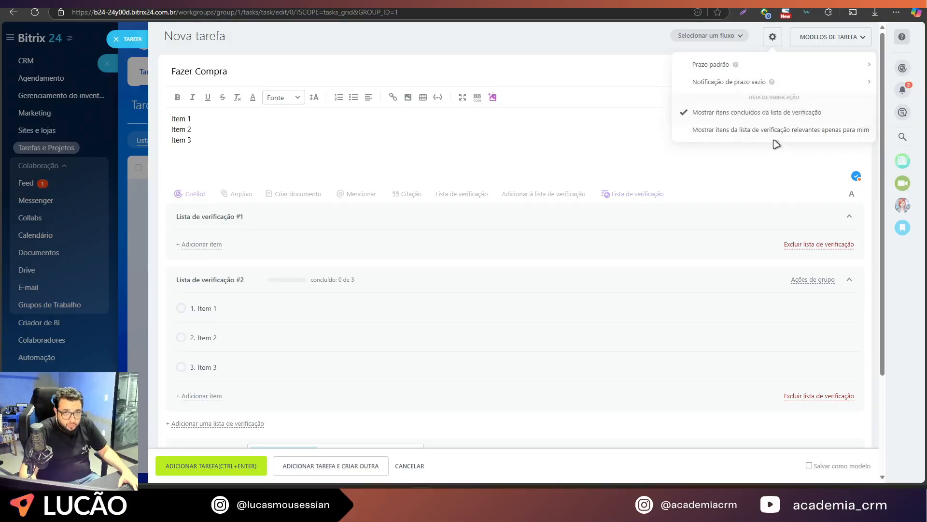
left_click(429, 53)
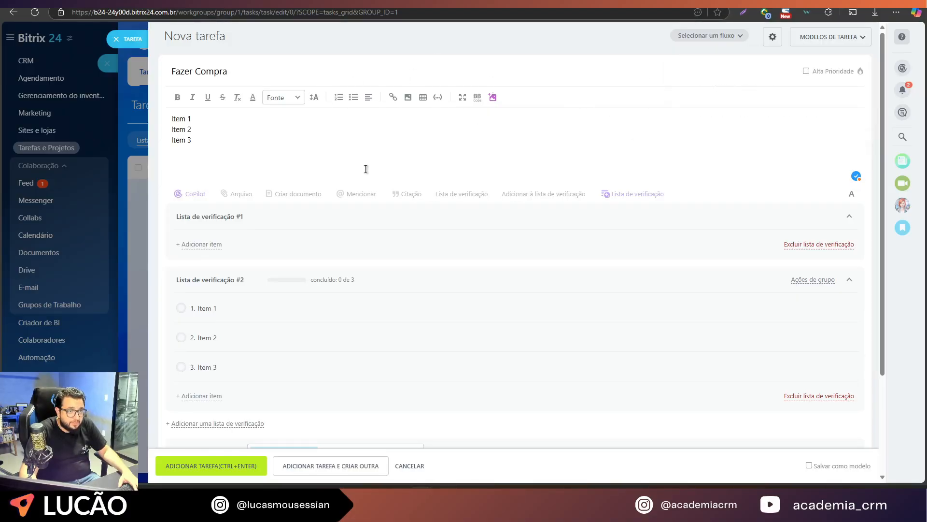
View the people available as Responsável for the task and close the selection.
scroll(414, 227, "down", 3)
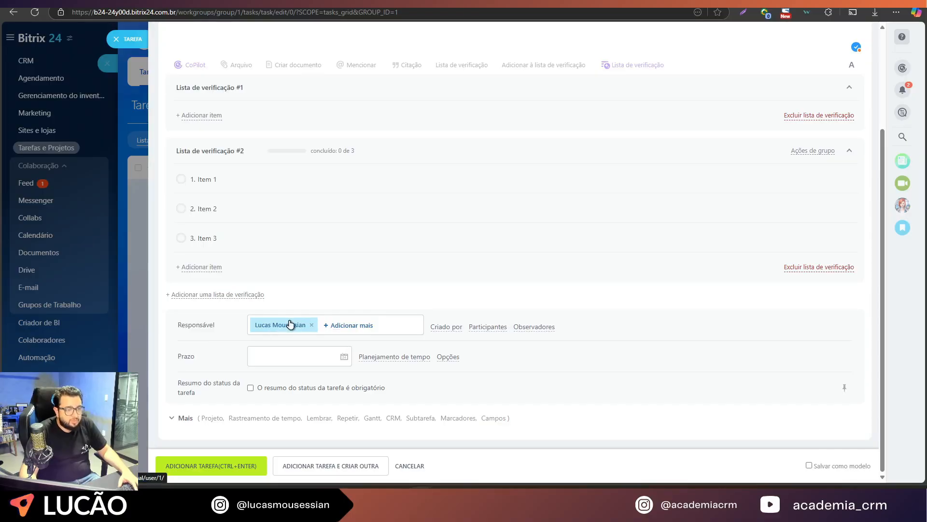
left_click(343, 326)
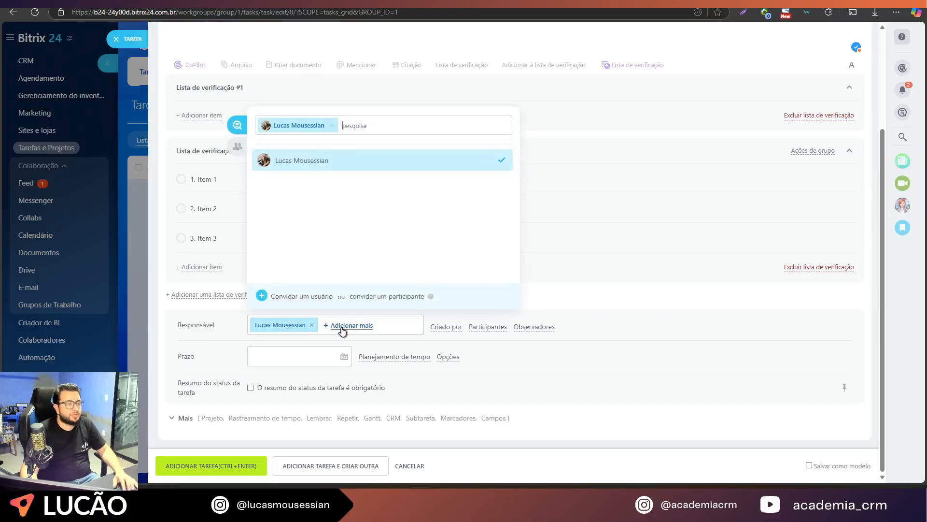
double_click(313, 214)
left_click(598, 295)
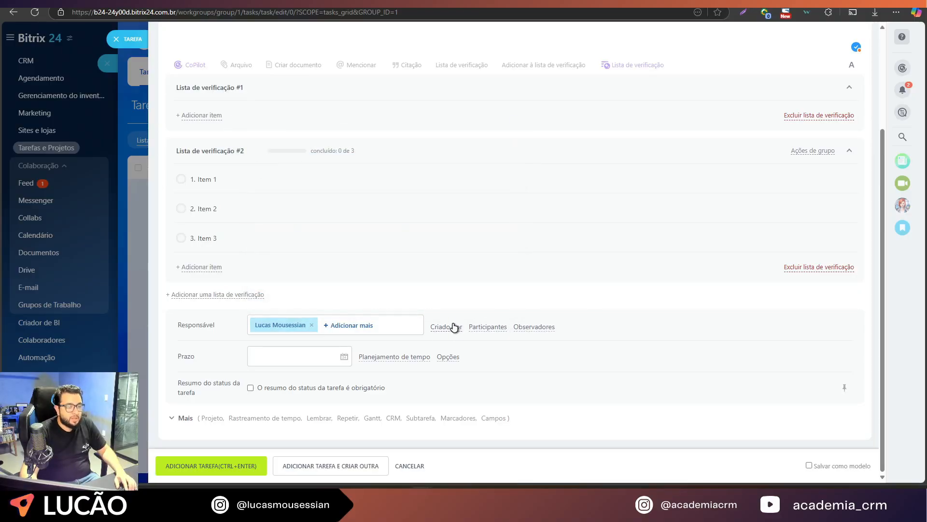
Show the Criado por, Participantes and Observadores fields on the task, keeping the account owner in each.
left_click(446, 327)
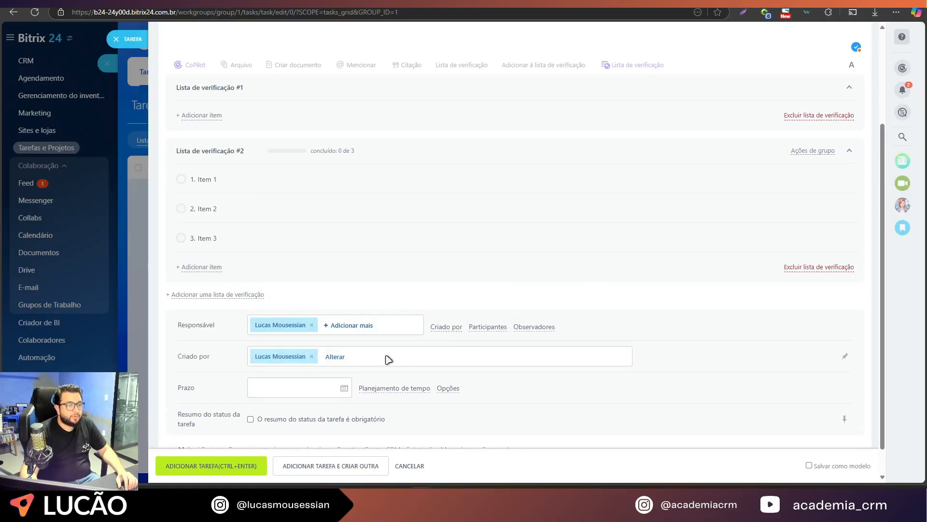
left_click(311, 357)
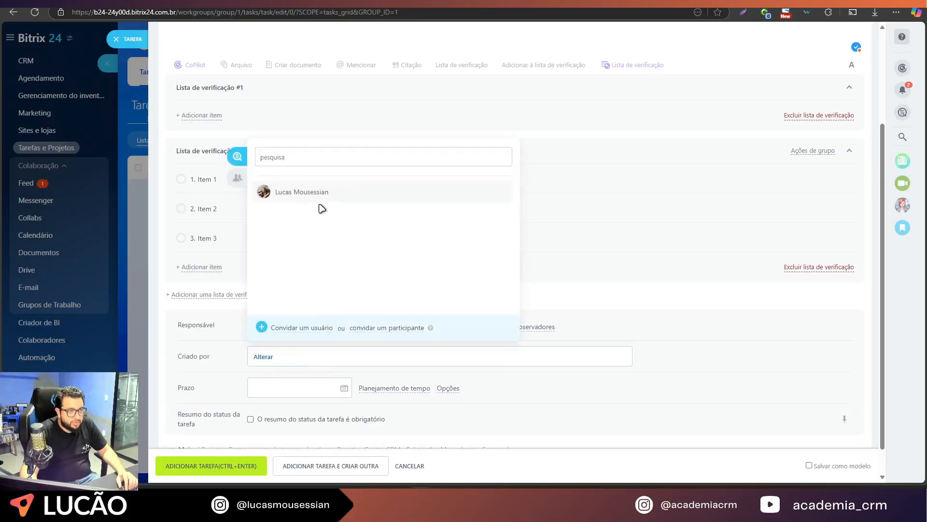
left_click(605, 285)
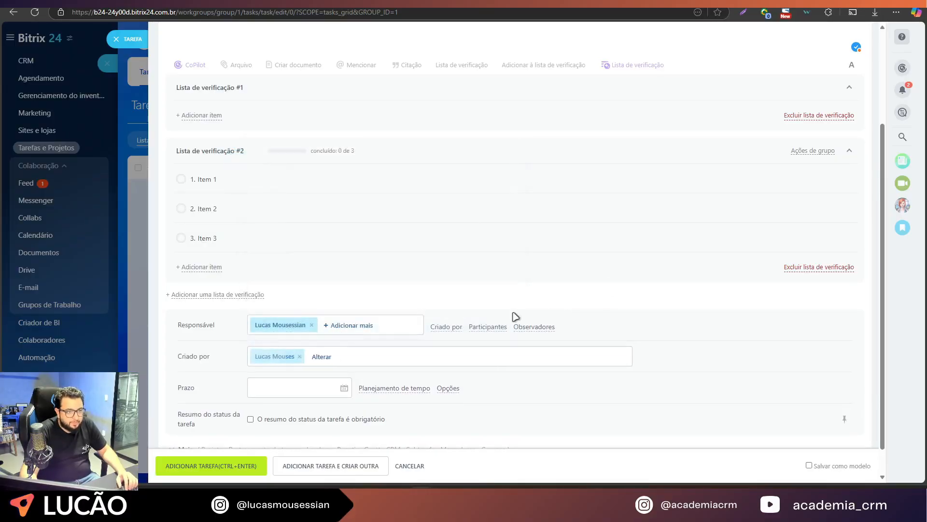
left_click(488, 327)
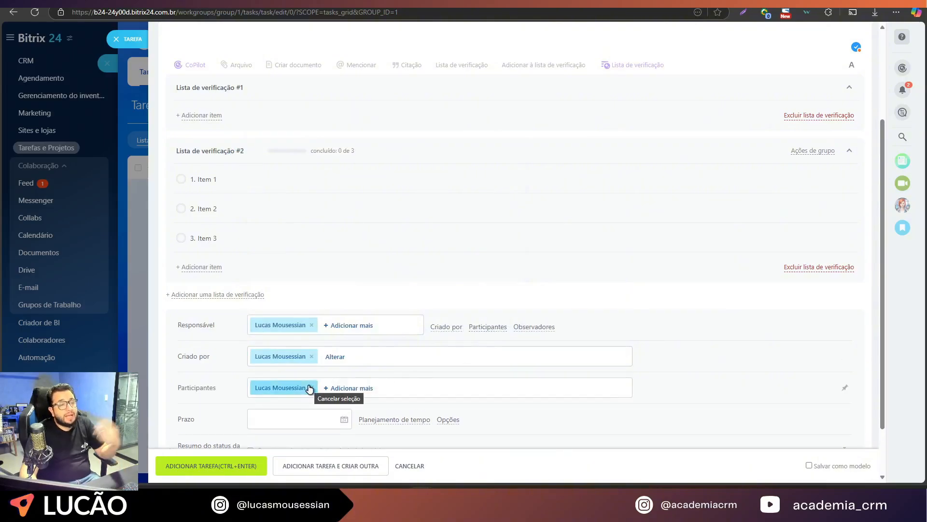
left_click(517, 327)
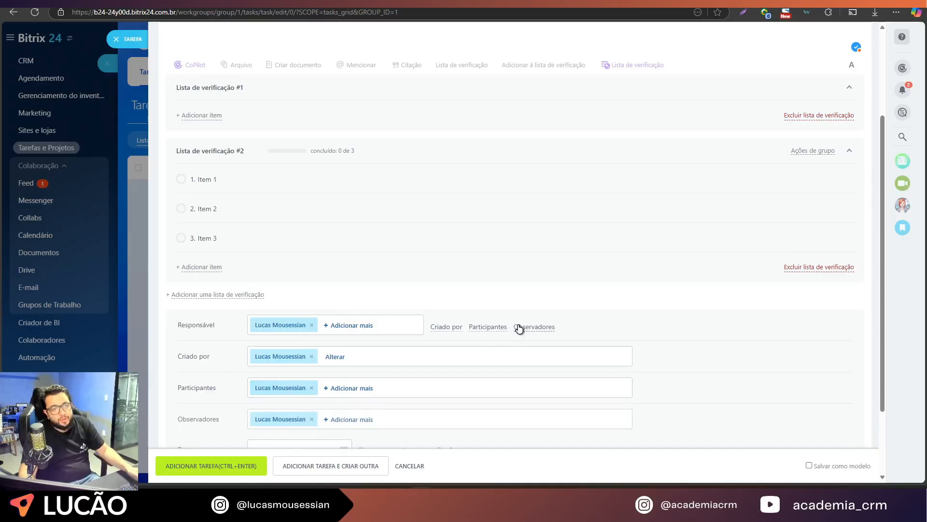
Look through the people selectable as Responsável, leaving the account owner assigned to the task.
scroll(271, 389, "down", 1)
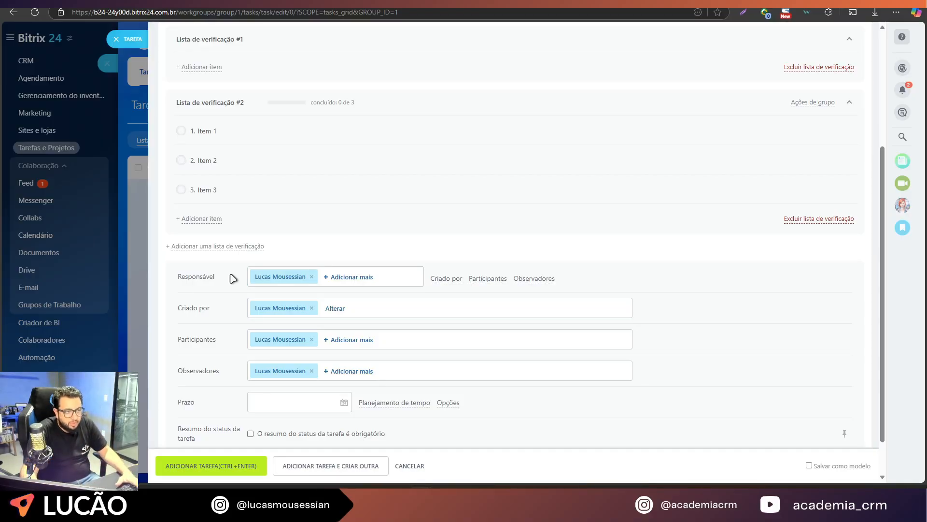
left_click(355, 278)
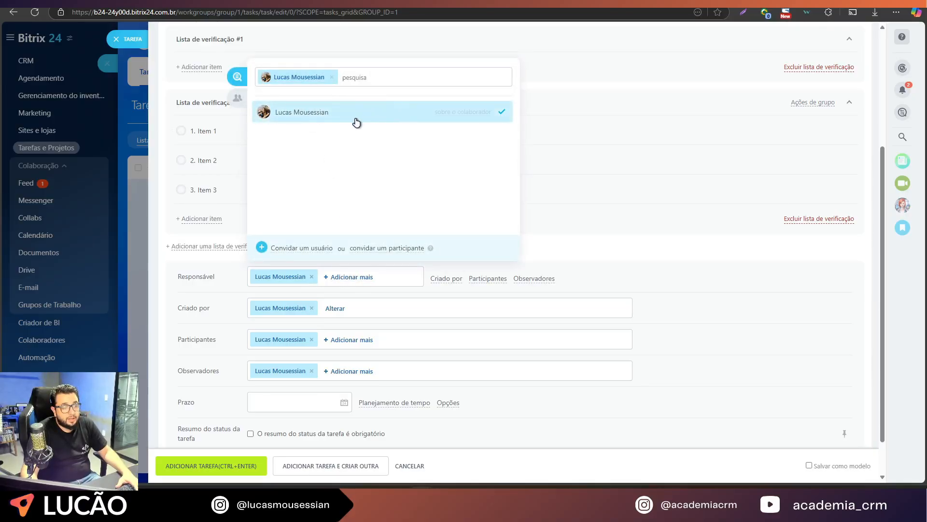
left_click(329, 118)
left_click(293, 115)
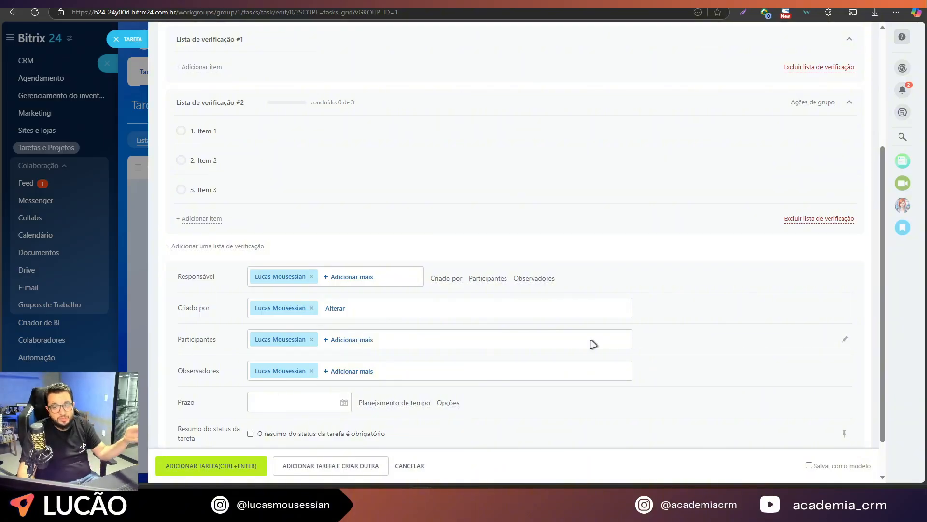
Set the task's Prazo to 24/04/2025 19:00.
scroll(451, 357, "down", 1)
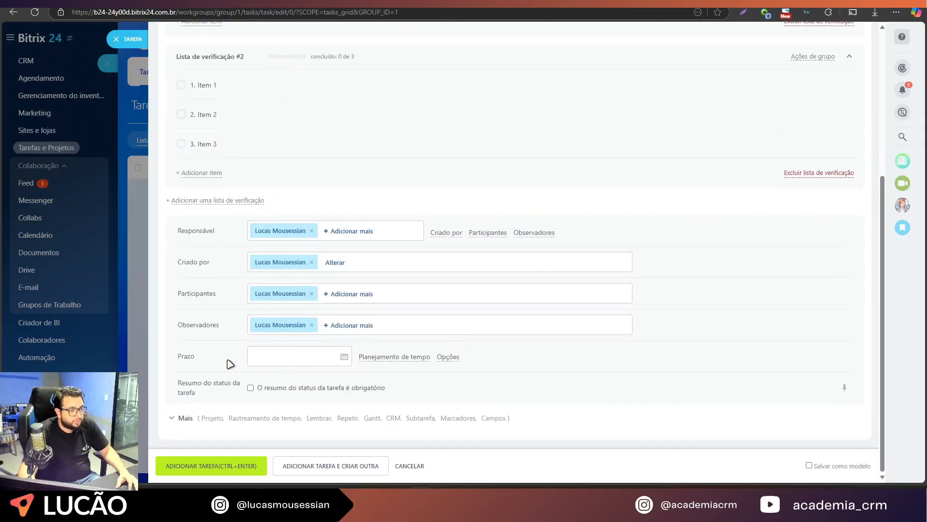
left_click(344, 357)
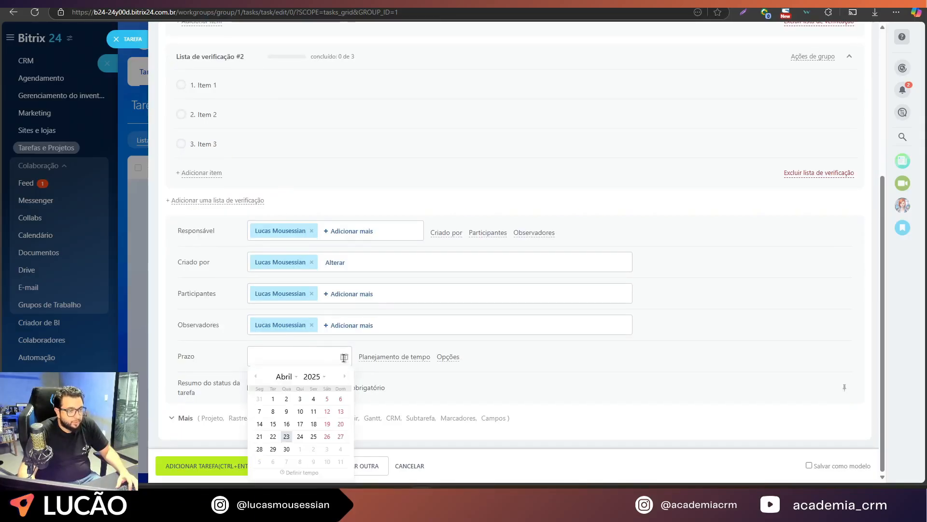
left_click(285, 439)
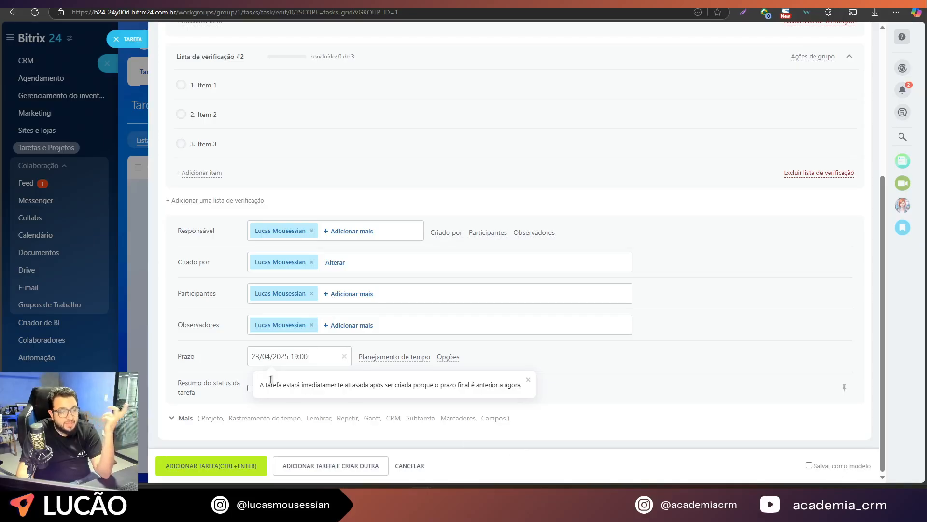
left_click(315, 356)
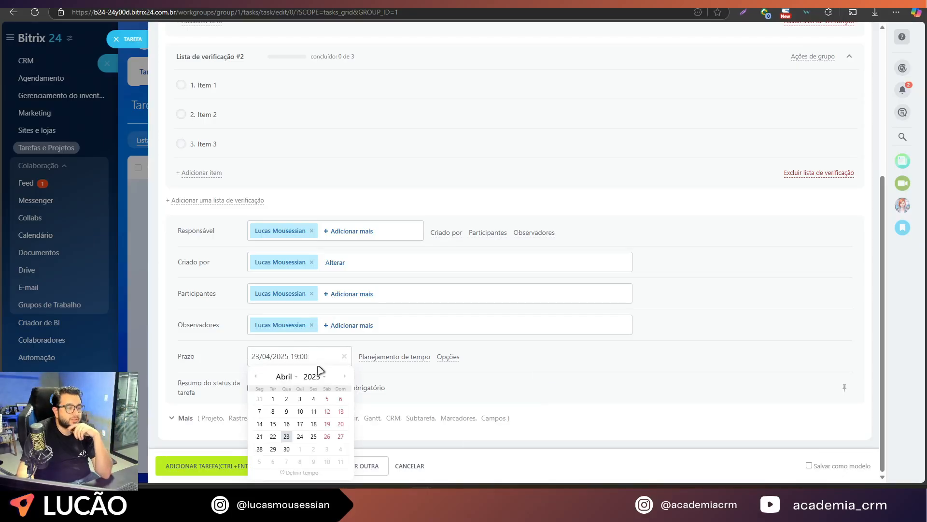
left_click(300, 436)
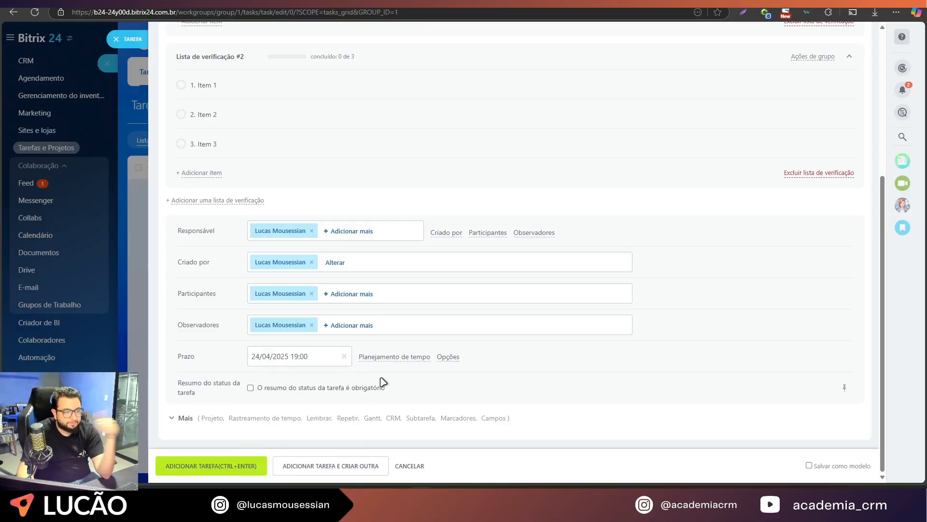
Show the time planning fields and set the task to start on 23/04/2025 09:00 and finish on 24/04/2025 19:00.
left_click(391, 358)
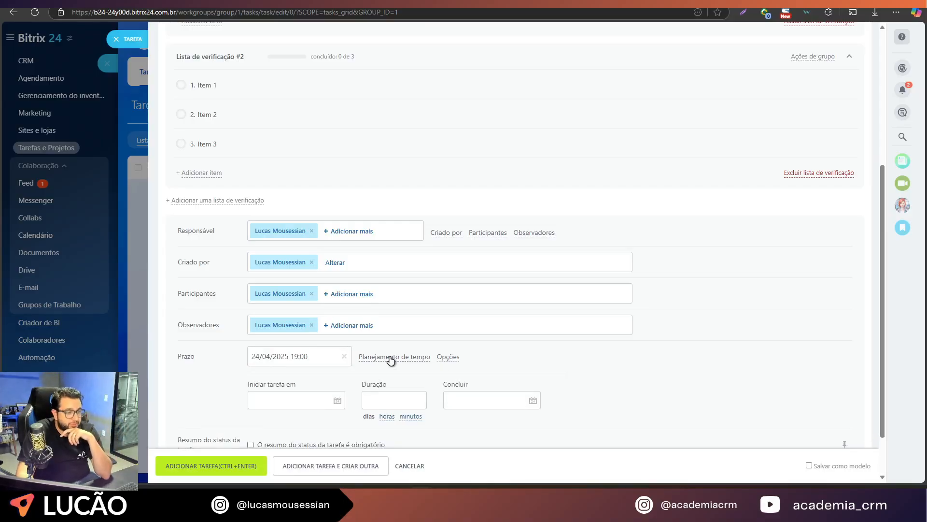
scroll(314, 350, "down", 1)
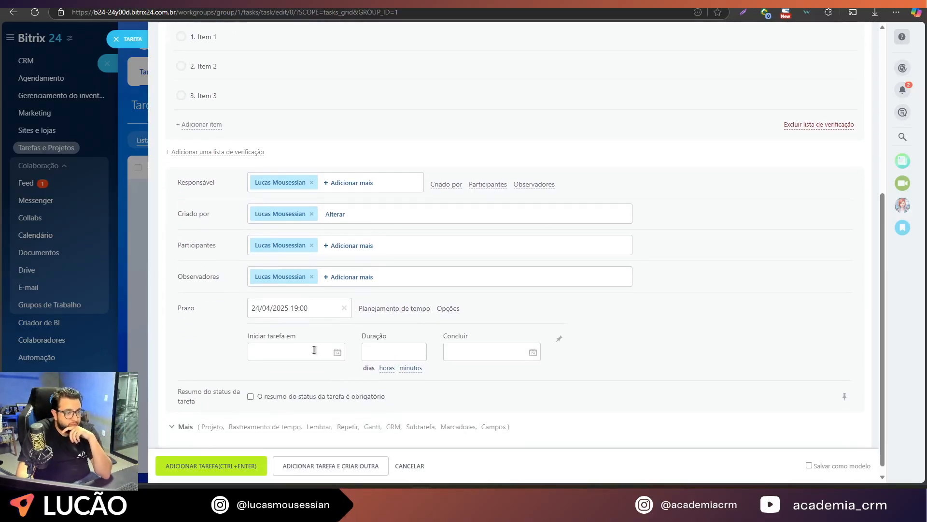
left_click(341, 353)
left_click(288, 437)
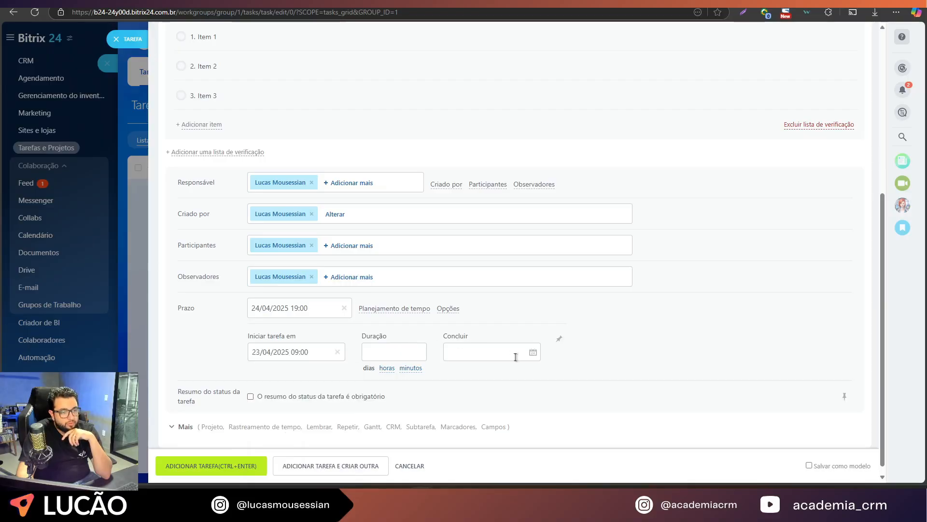
left_click(533, 352)
left_click(496, 438)
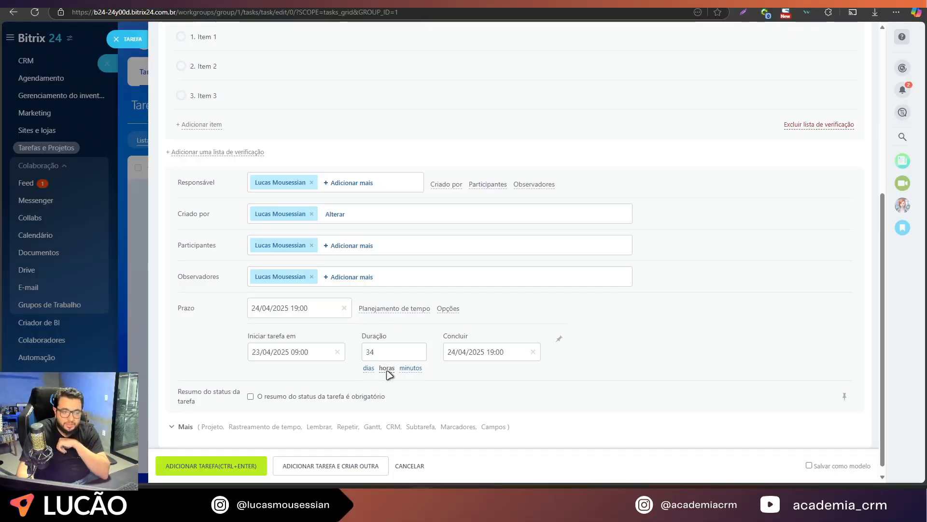
Try the task duration in dias, then set its unit to minutos.
left_click(368, 368)
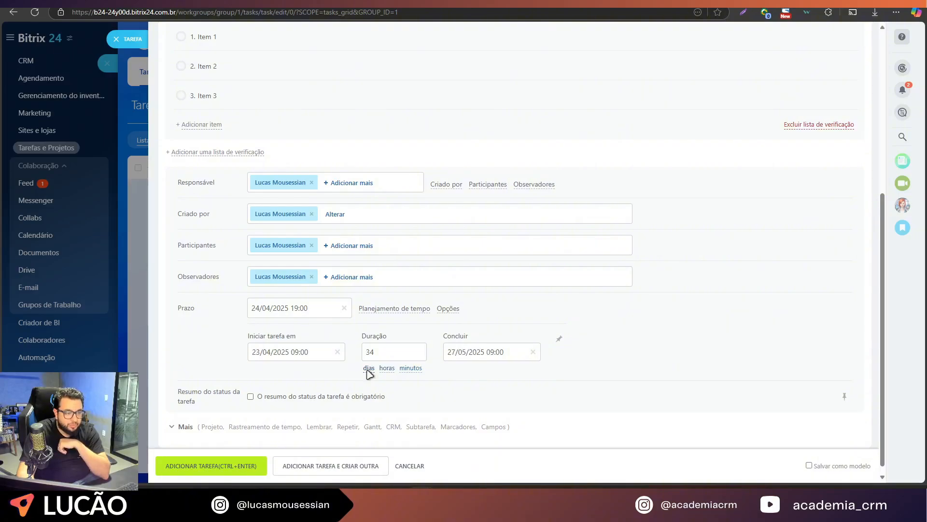
left_click(448, 354)
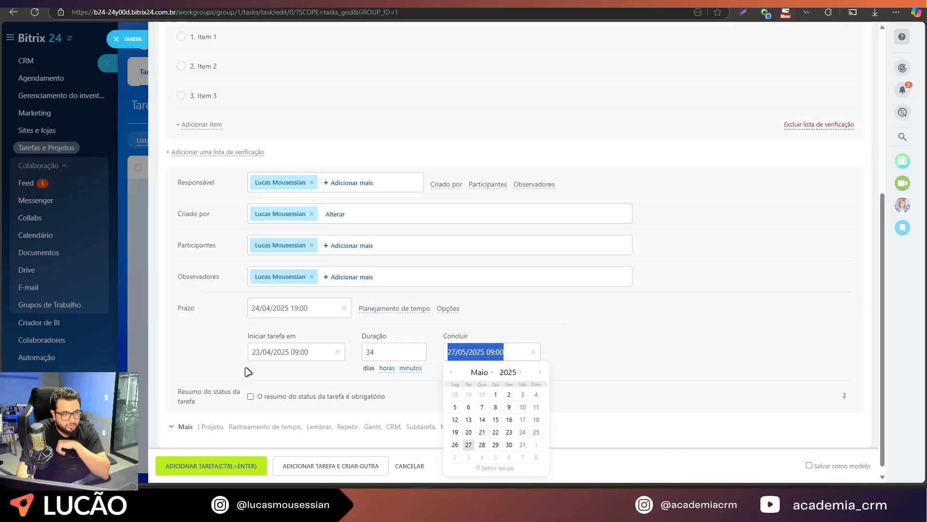
left_click(411, 368)
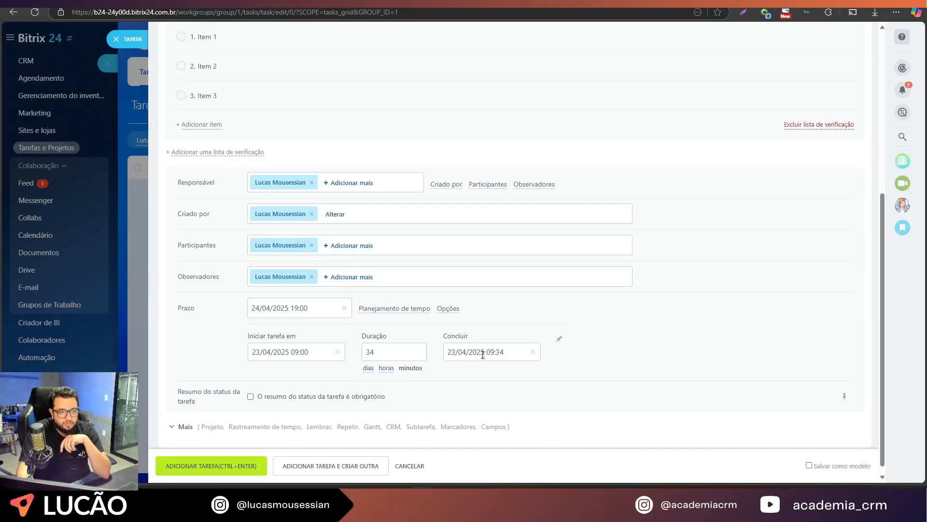
Show the extra options for the task's deadline and review them.
scroll(304, 369, "down", 1)
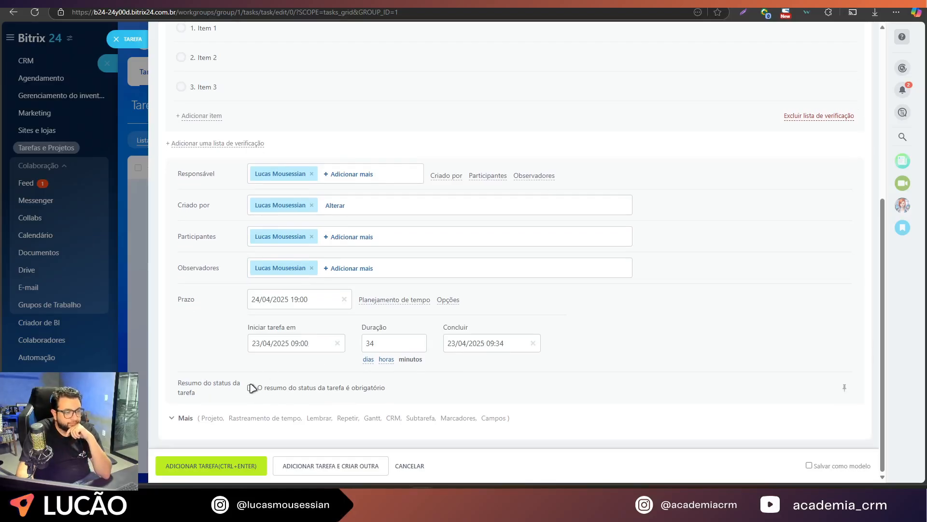
left_click(445, 301)
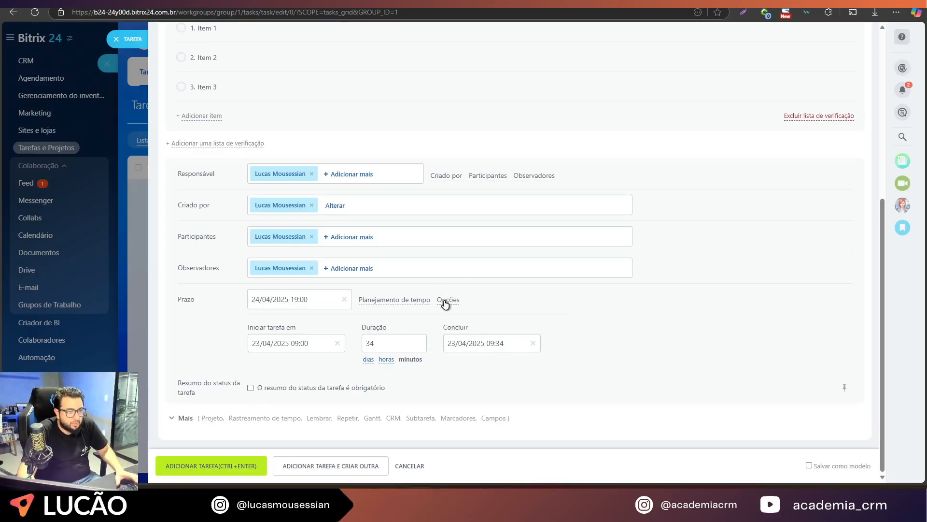
scroll(321, 358, "down", 3)
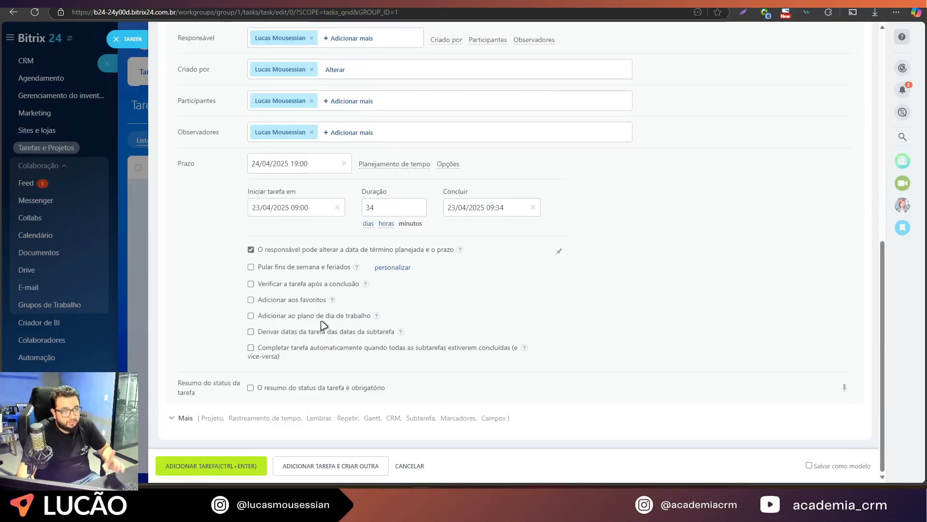
scroll(322, 325, "up", 10)
scroll(323, 325, "down", 10)
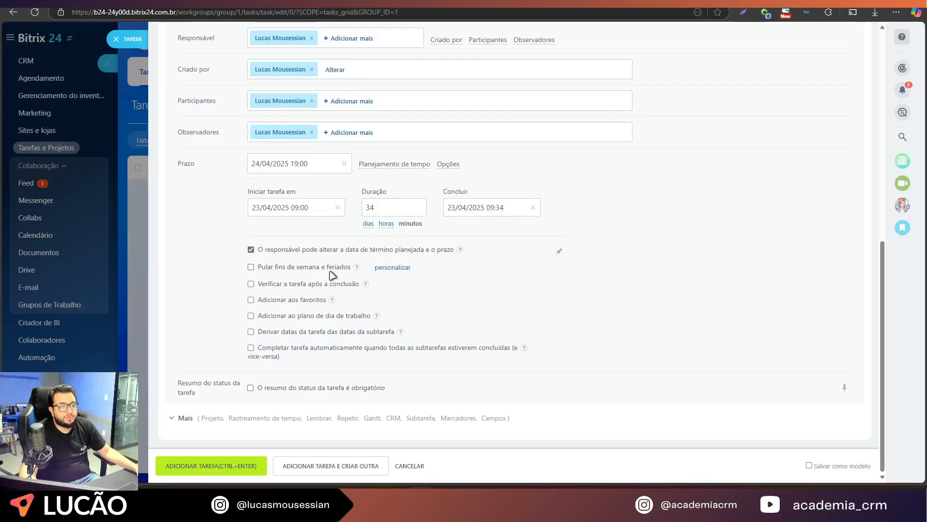
Look at the company's Horário comercial settings, then read the help for Verificar a tarefa após a conclusão and Adicionar aos favoritos.
left_click(383, 269)
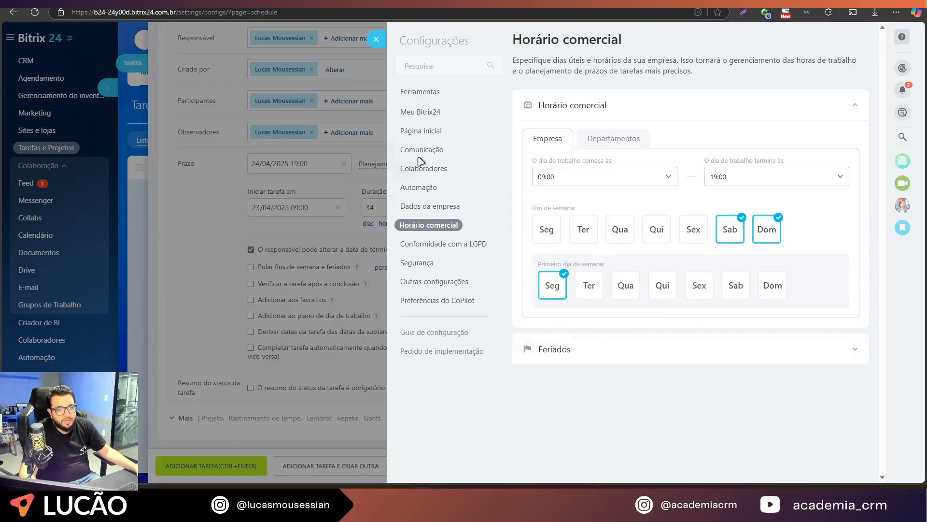
left_click(371, 39)
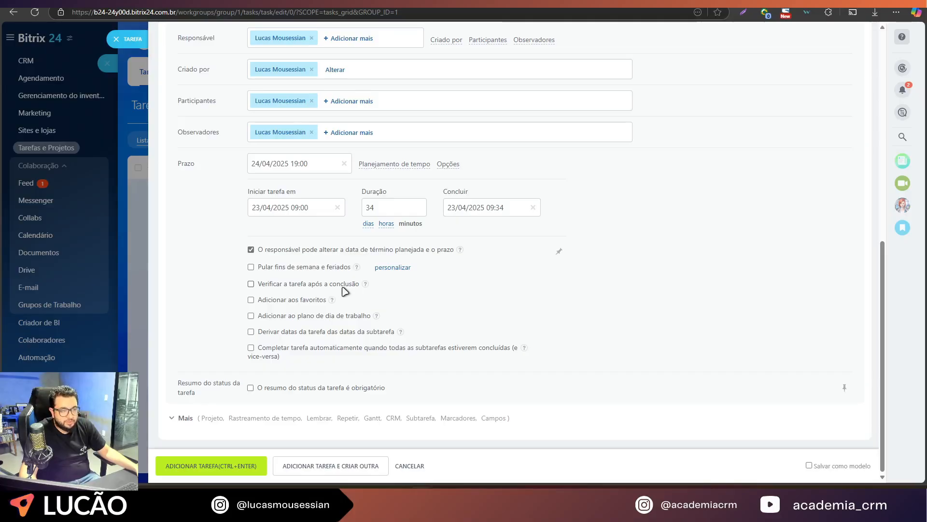
mouse_move(365, 285)
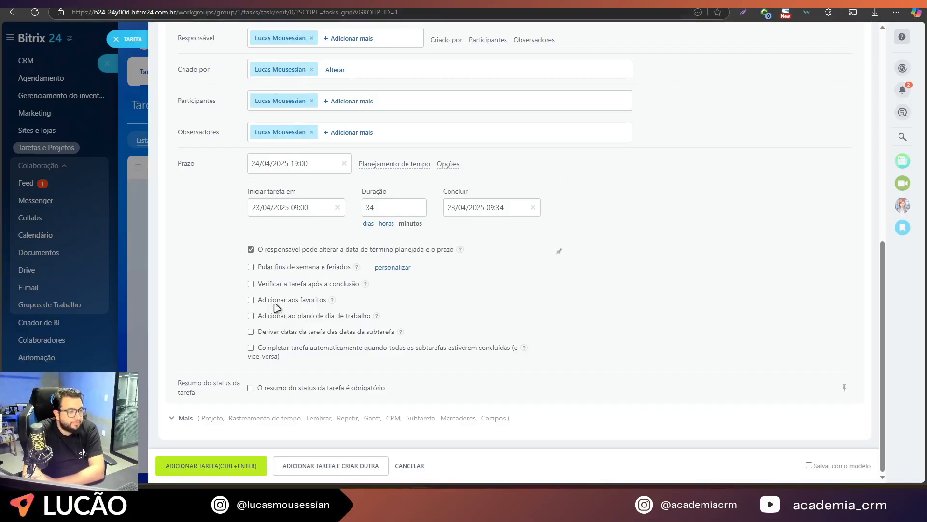
mouse_move(337, 304)
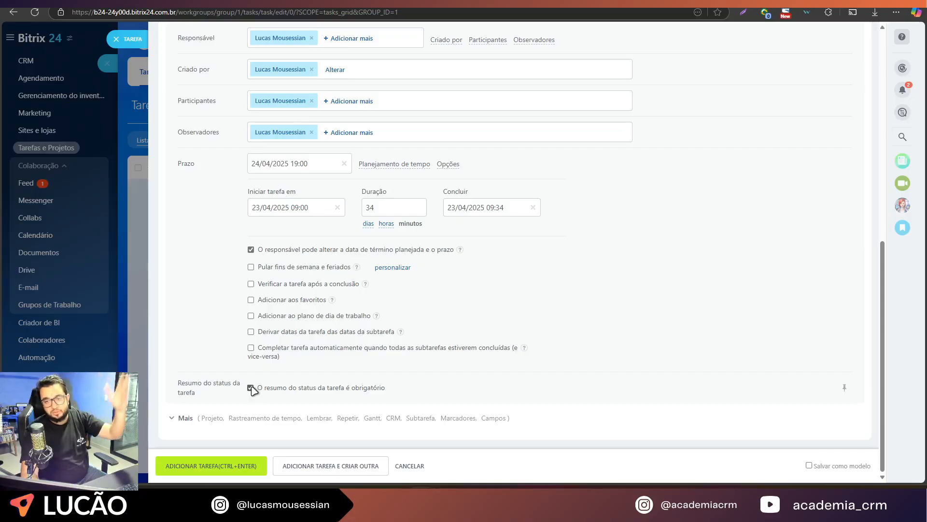
Make the task status summary mandatory and set the expected task time to 1 hour among the additional fields.
left_click(184, 422)
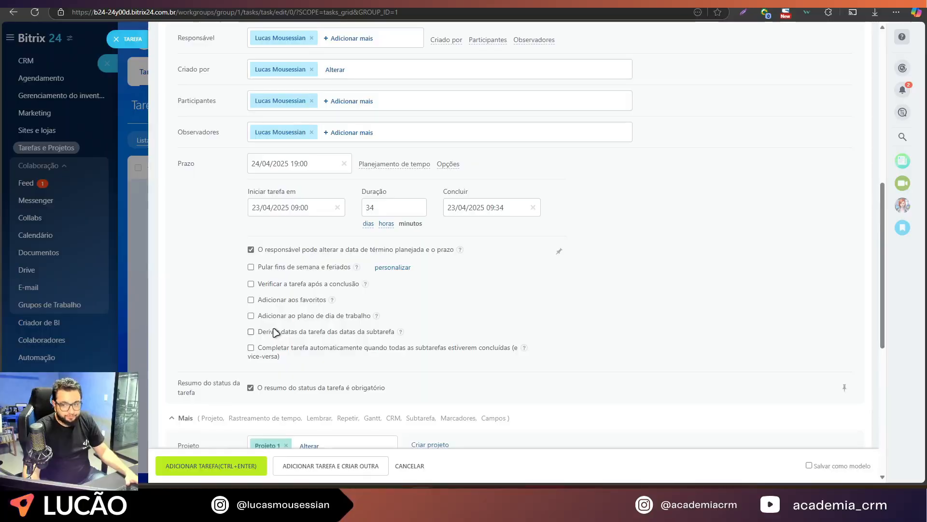
scroll(276, 331, "down", 6)
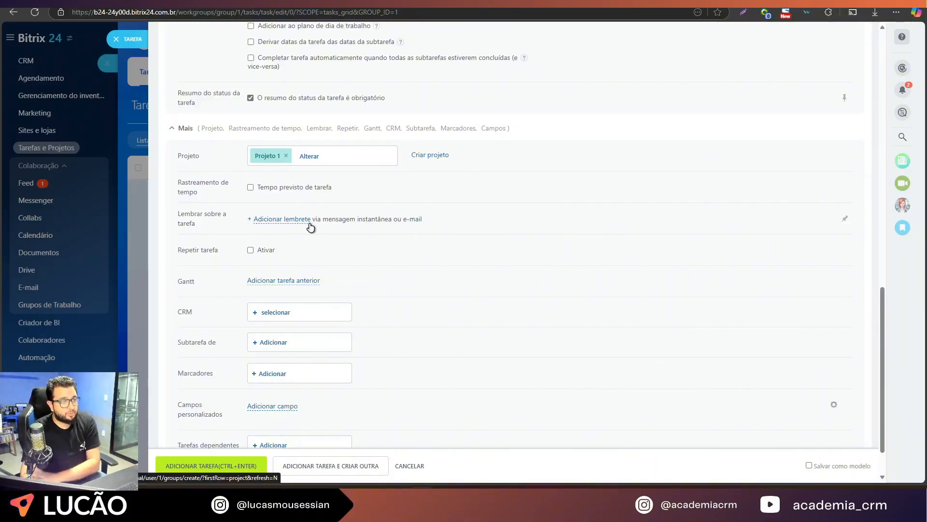
left_click(251, 188)
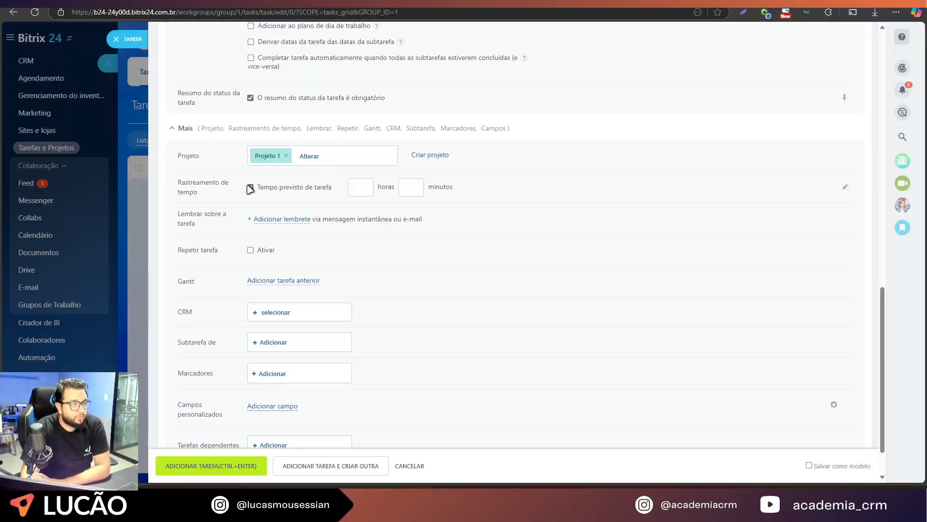
left_click(361, 189)
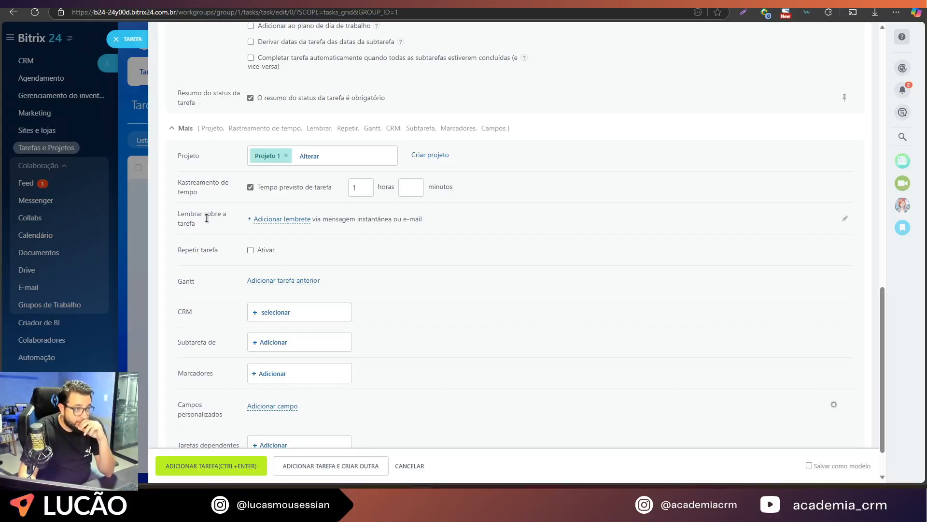
Add a reminder based on the prazo, 1 hour ahead, sent to the Responsável by instant message.
left_click(277, 221)
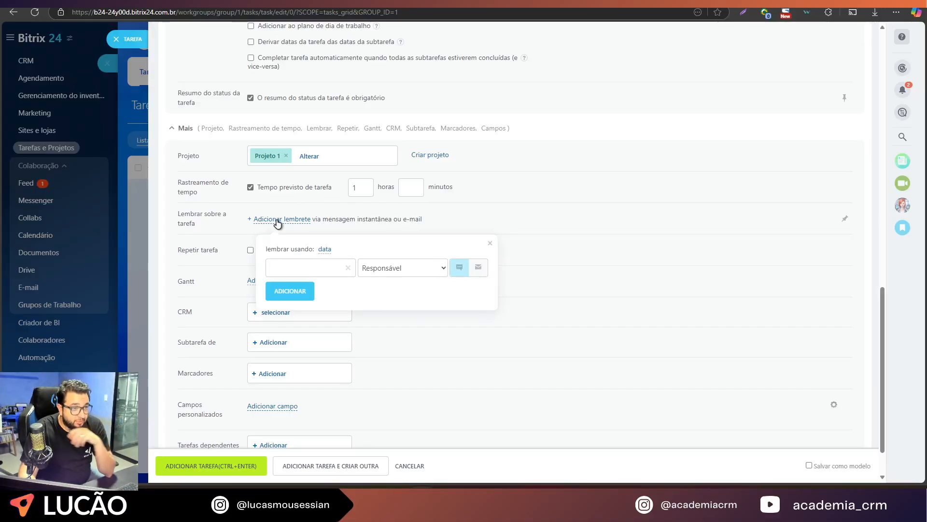
left_click(334, 269)
left_click(311, 348)
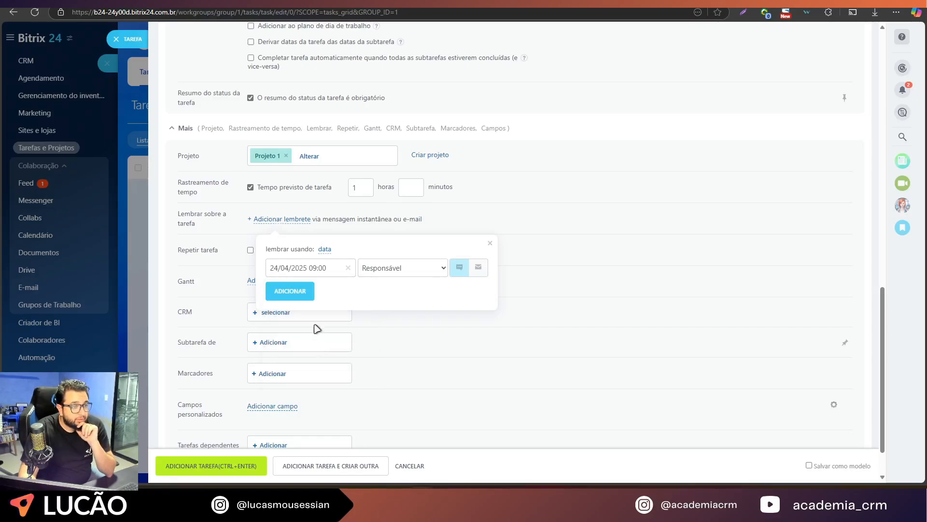
left_click(325, 250)
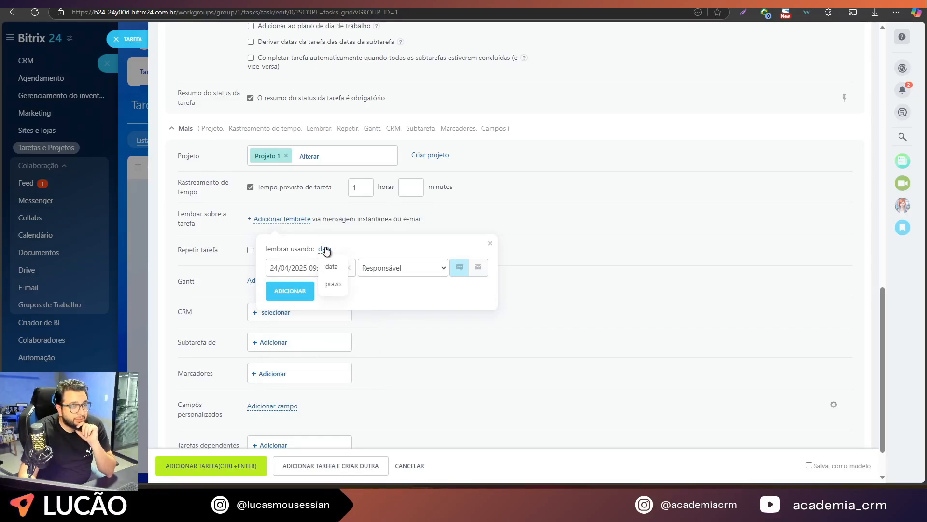
left_click(337, 284)
left_click(331, 269)
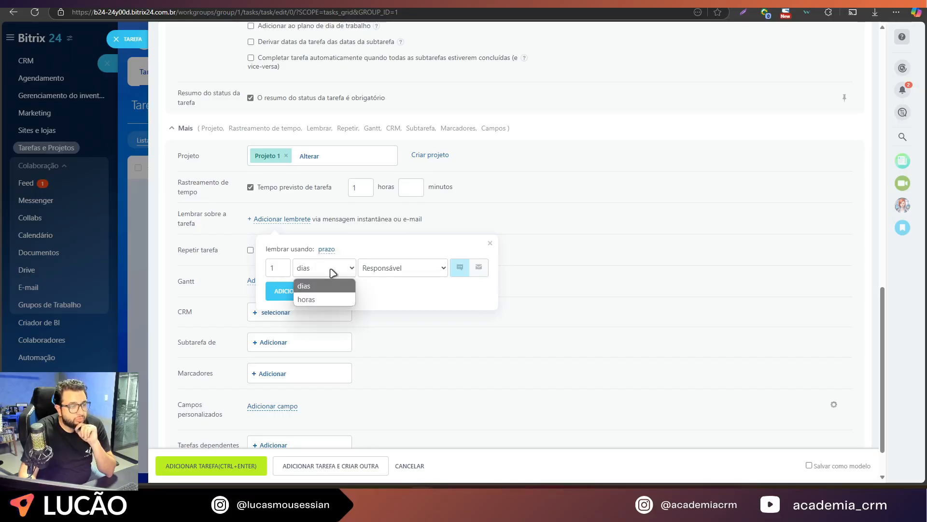
left_click(320, 298)
left_click(413, 275)
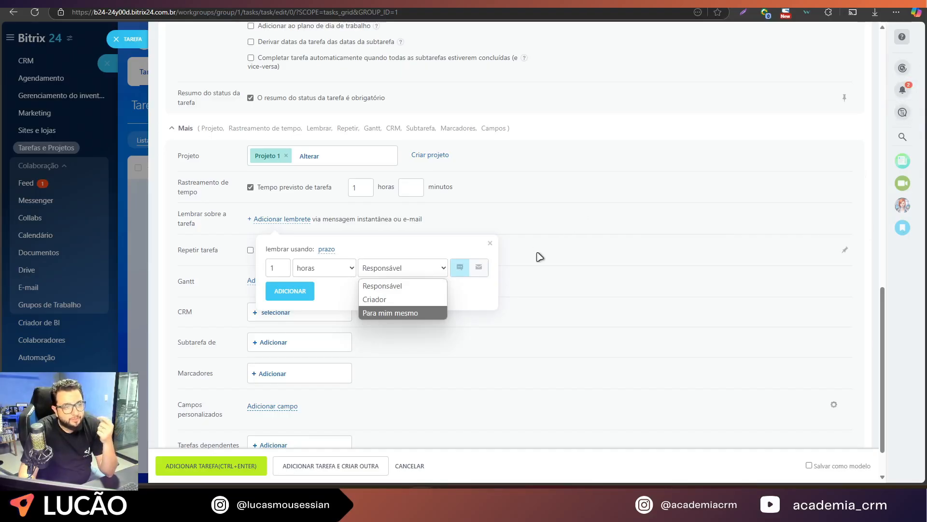
left_click(480, 271)
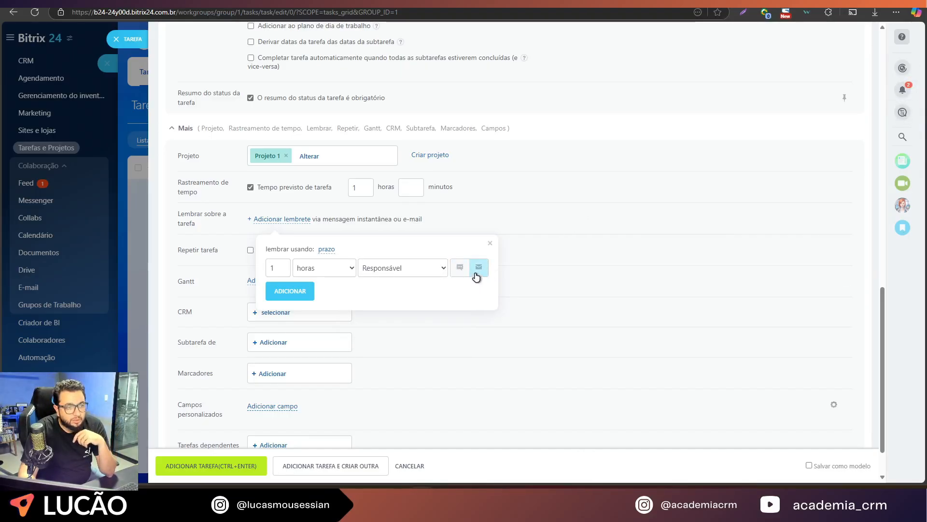
left_click(461, 271)
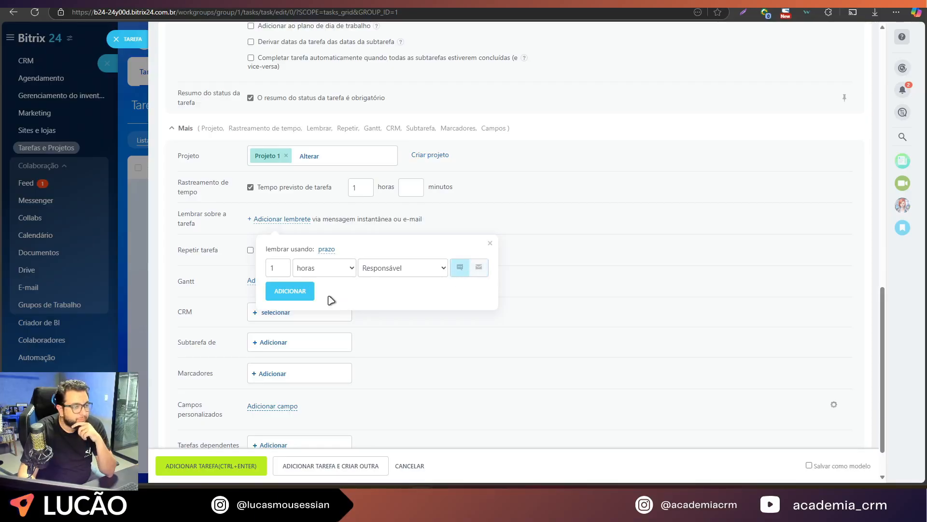
left_click(300, 295)
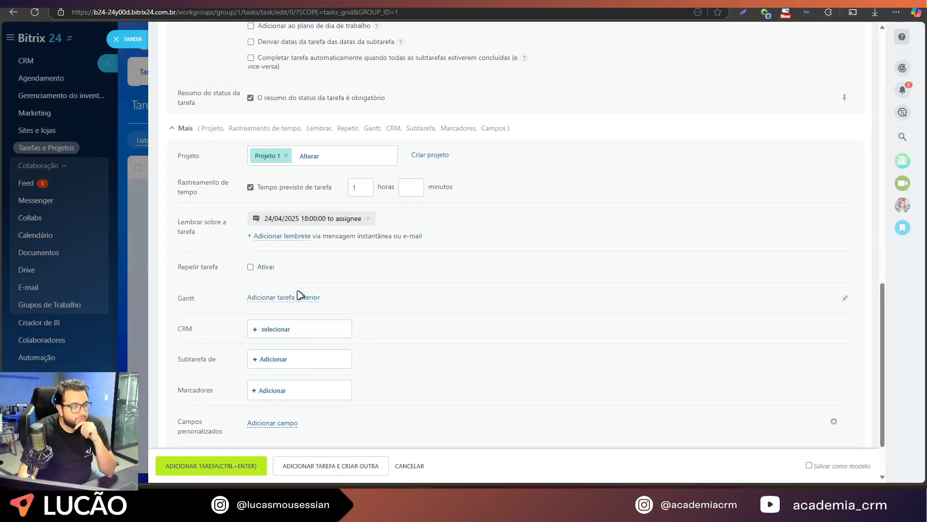
left_click(278, 238)
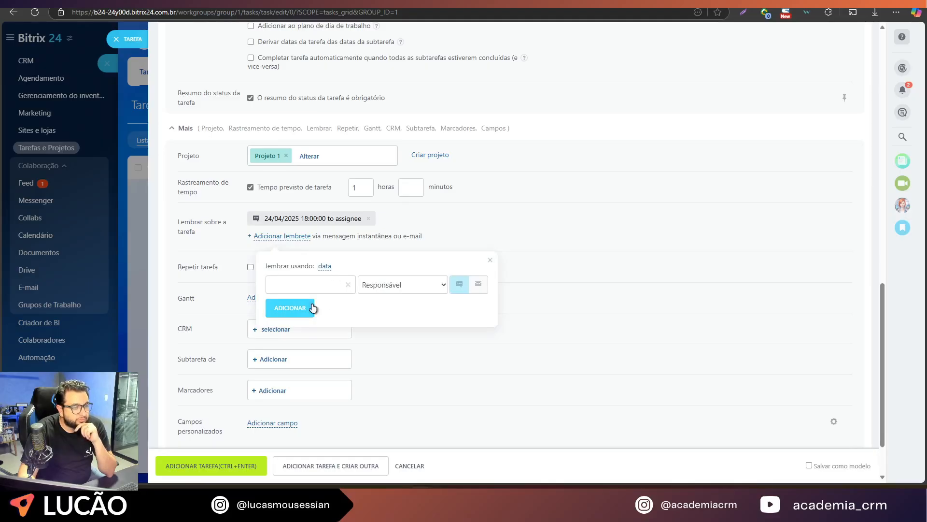
left_click(489, 260)
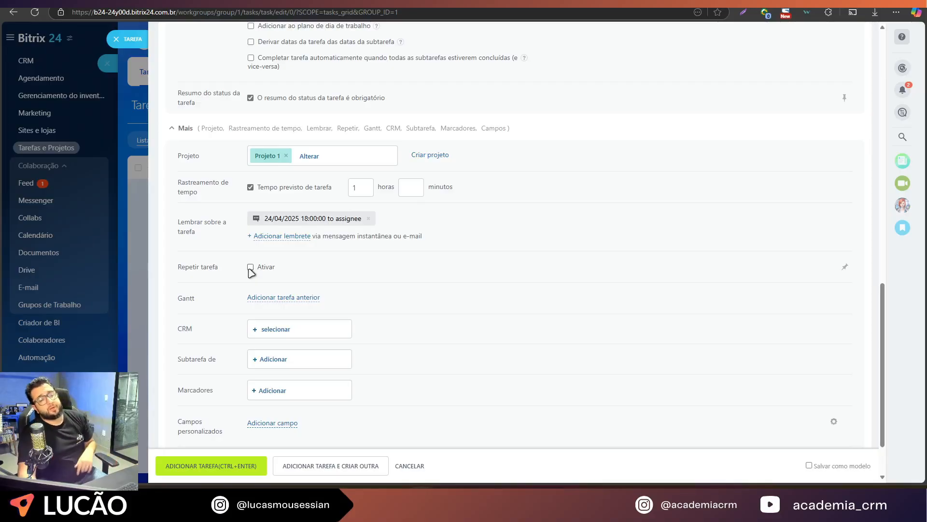
scroll(251, 273, "up", 15)
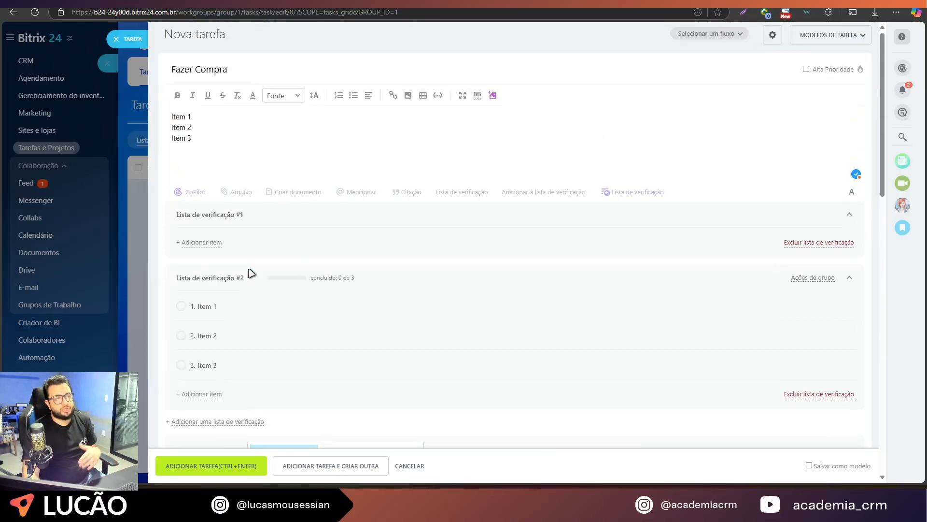
scroll(250, 273, "down", 15)
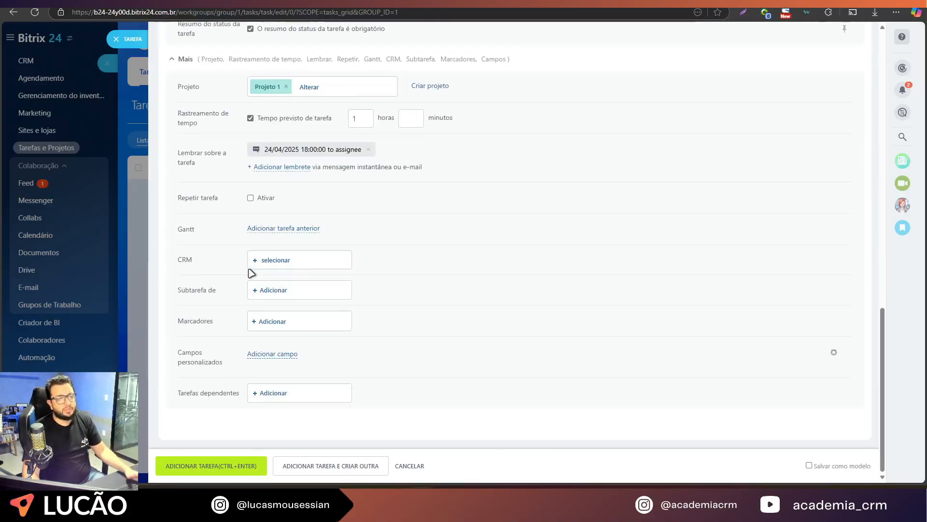
Activate the task's repetition, check the day-type and interval options, and make it recurring after 24/04/2025.
left_click(250, 197)
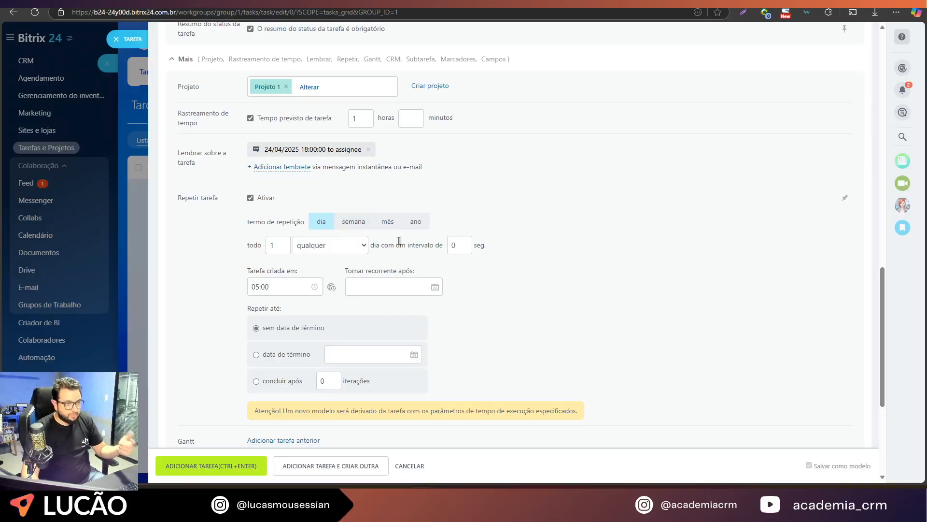
left_click(355, 249)
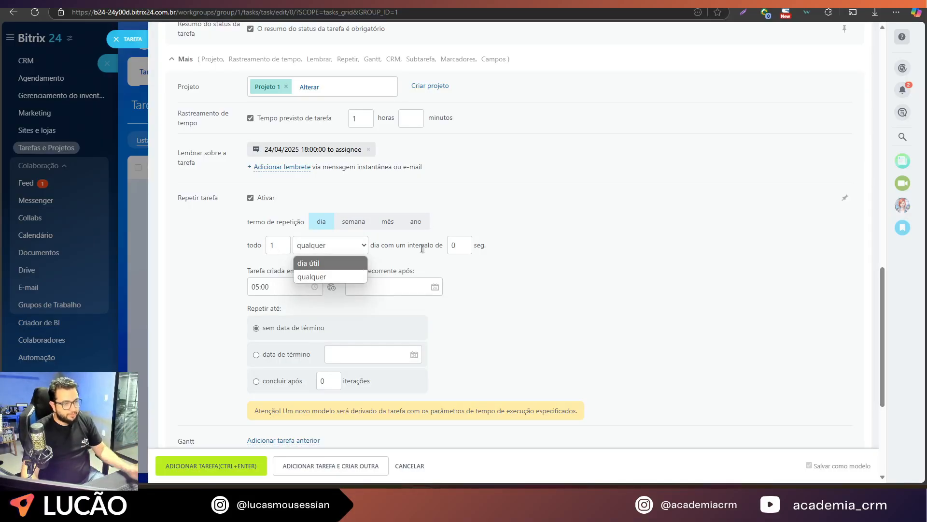
left_click(464, 245)
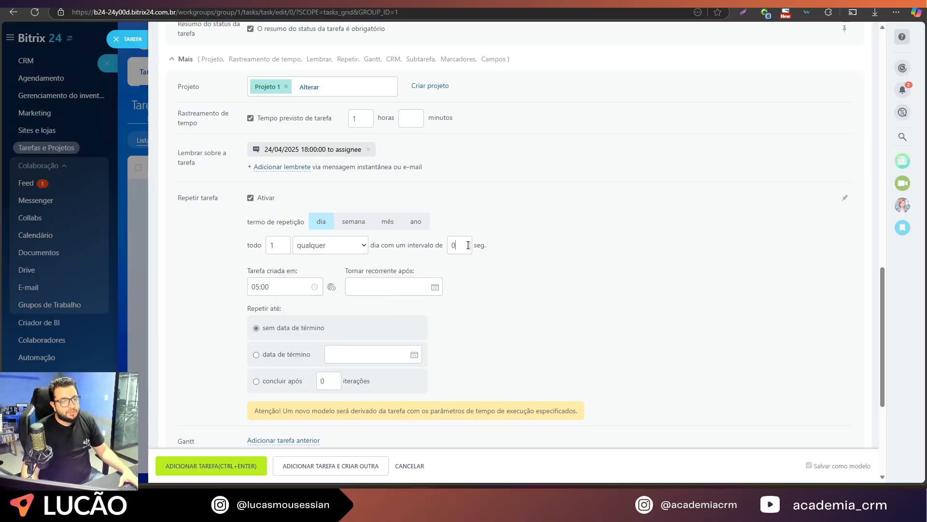
left_click_drag(463, 245, 449, 249)
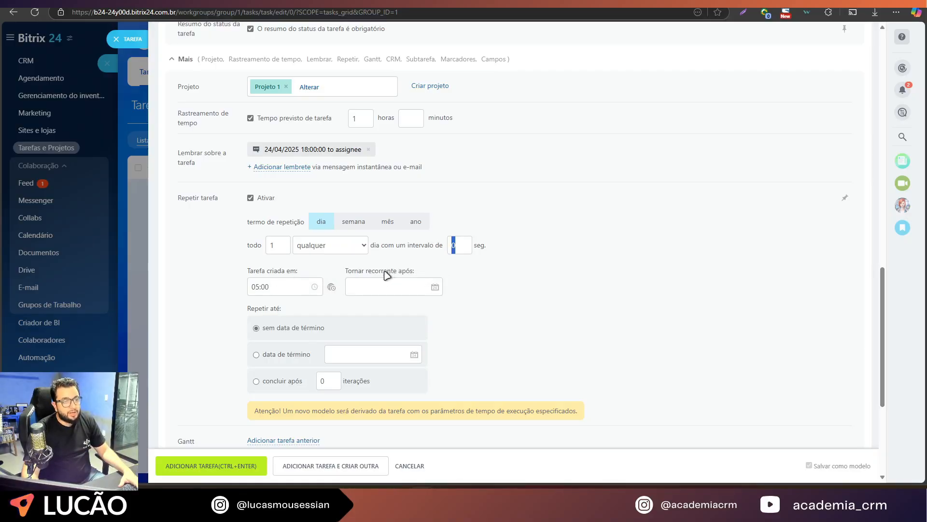
left_click(435, 287)
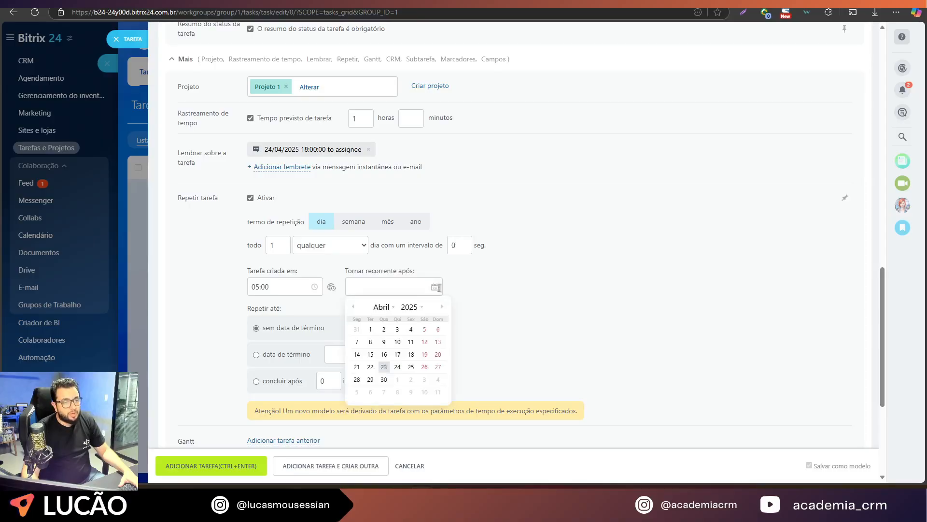
left_click(397, 367)
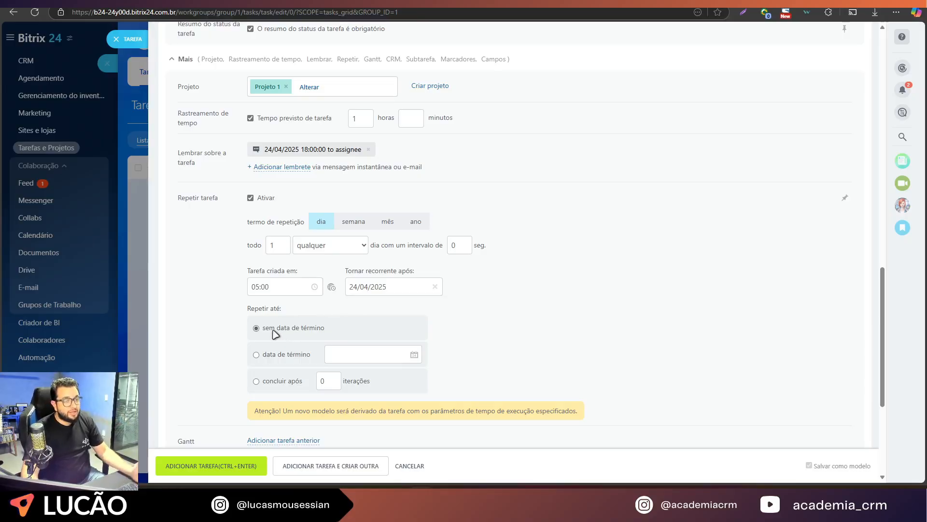
Set the repetition to end after 5 iterations instead of running without an end date.
scroll(275, 329, "down", 1)
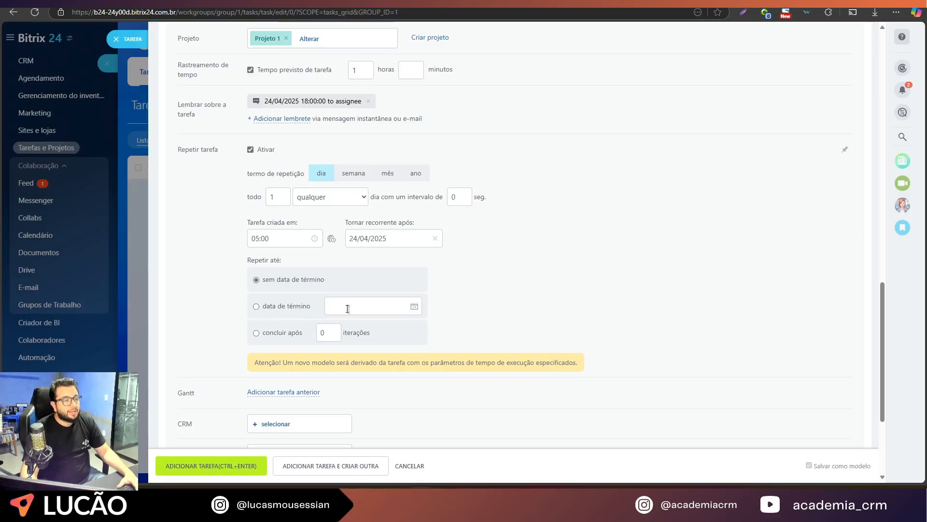
left_click(414, 305)
left_click(526, 316)
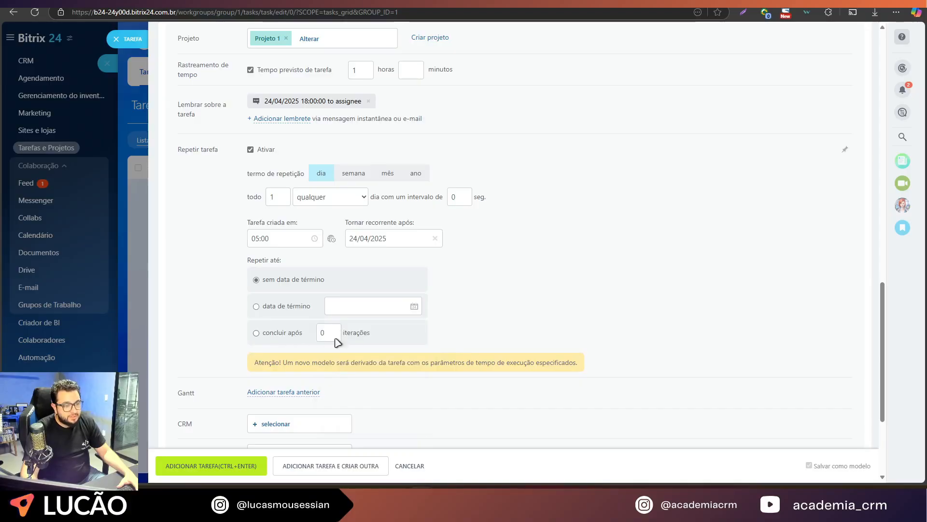
double_click(321, 332)
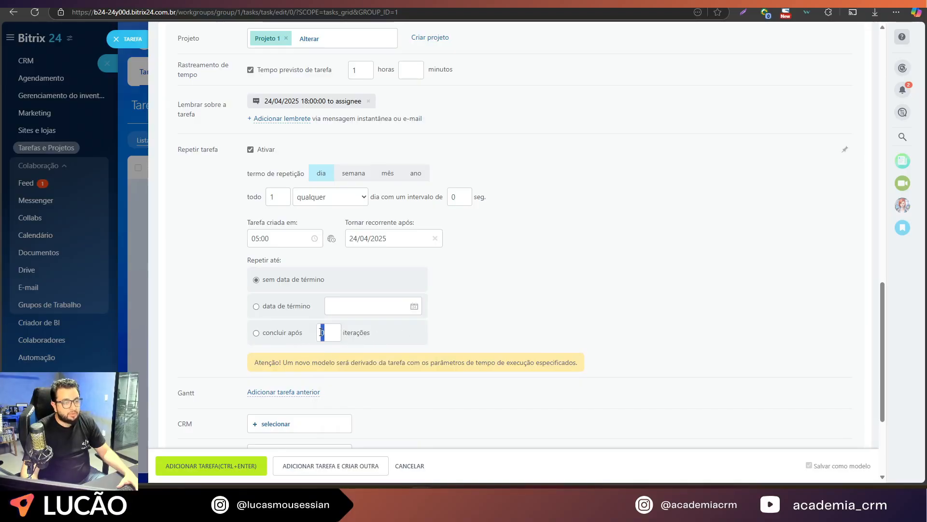
type("3")
left_click(285, 333)
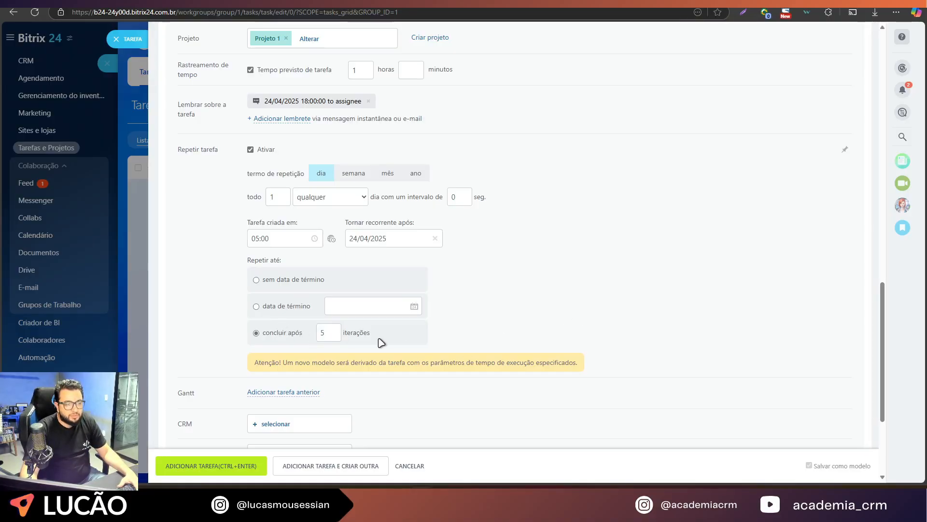
Compare the task's deadline and planned start, duration and finish with its repetition settings.
scroll(380, 342, "down", 2)
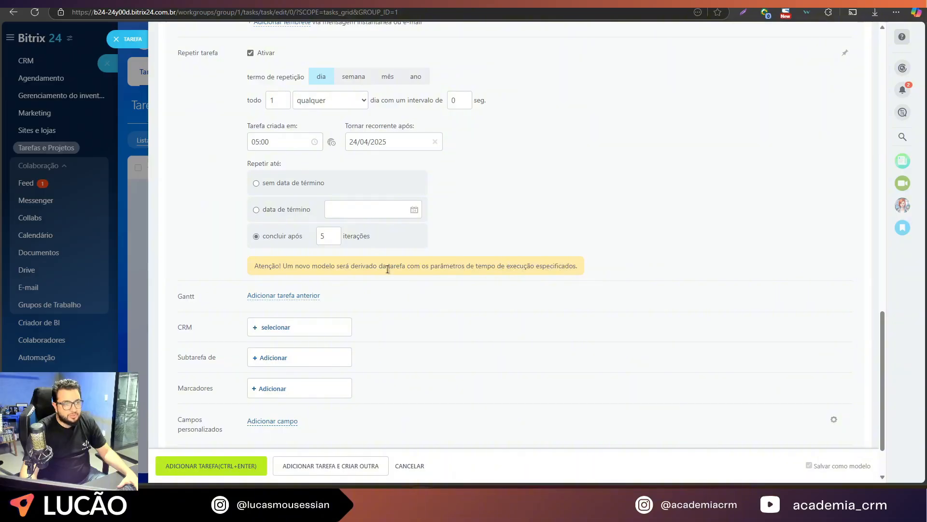
scroll(341, 302, "up", 10)
scroll(322, 318, "up", 5)
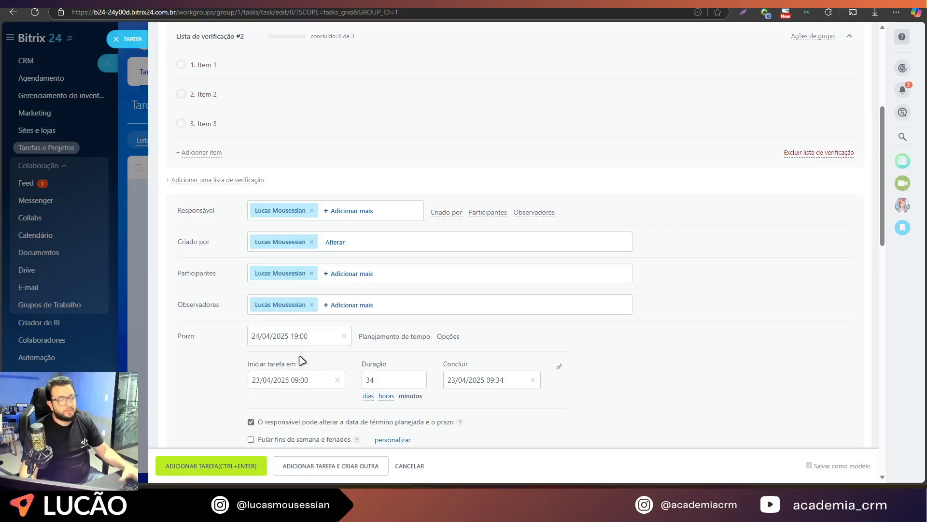
scroll(302, 353, "down", 11)
scroll(312, 328, "down", 1)
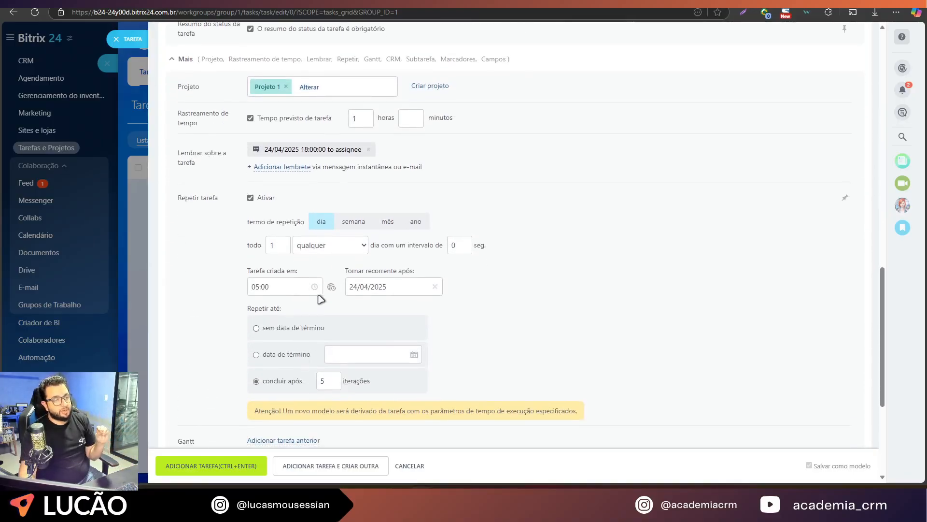
scroll(385, 292, "up", 7)
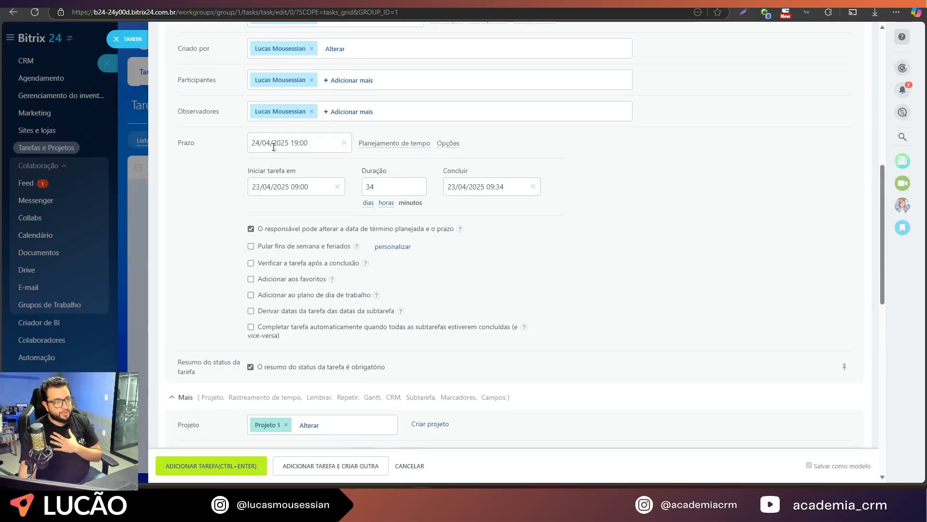
scroll(324, 270, "down", 7)
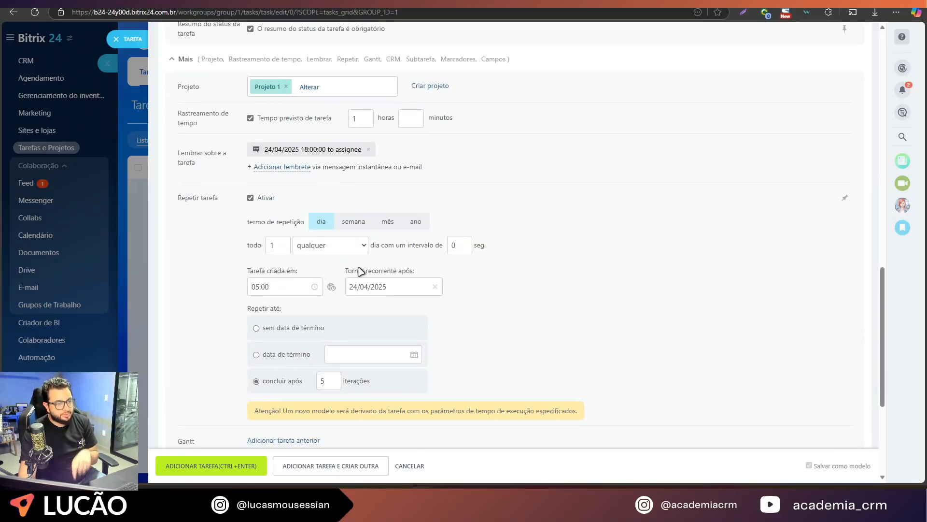
scroll(360, 272, "up", 7)
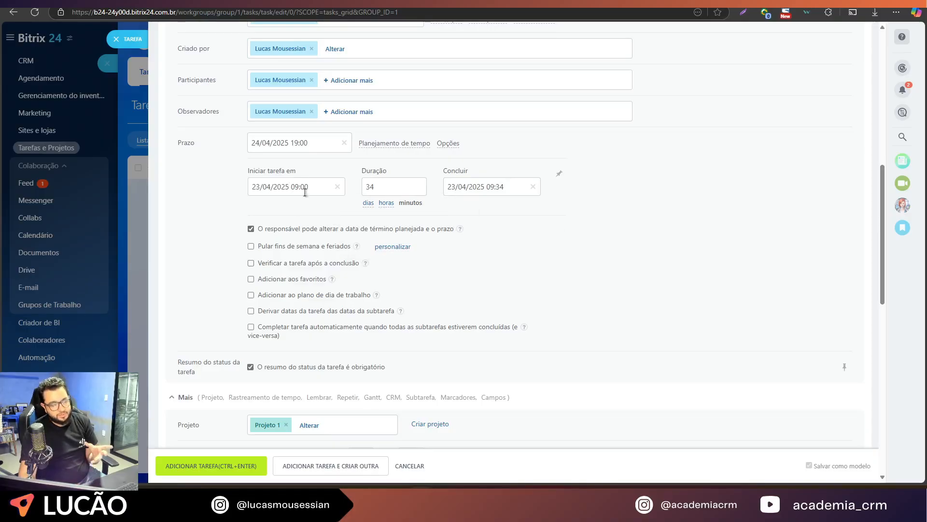
scroll(352, 279, "down", 10)
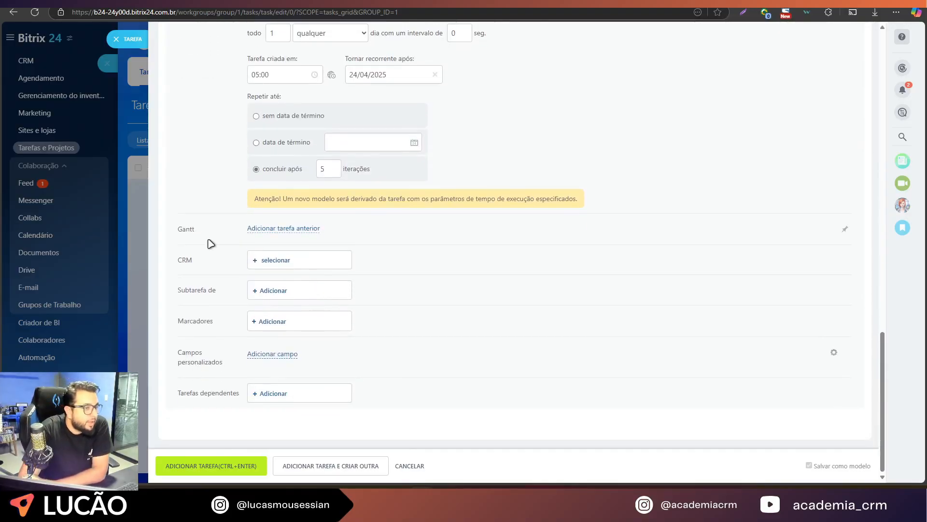
Look at the choices for the preceding Gantt task, the CRM link and the parent task without selecting any.
left_click(290, 231)
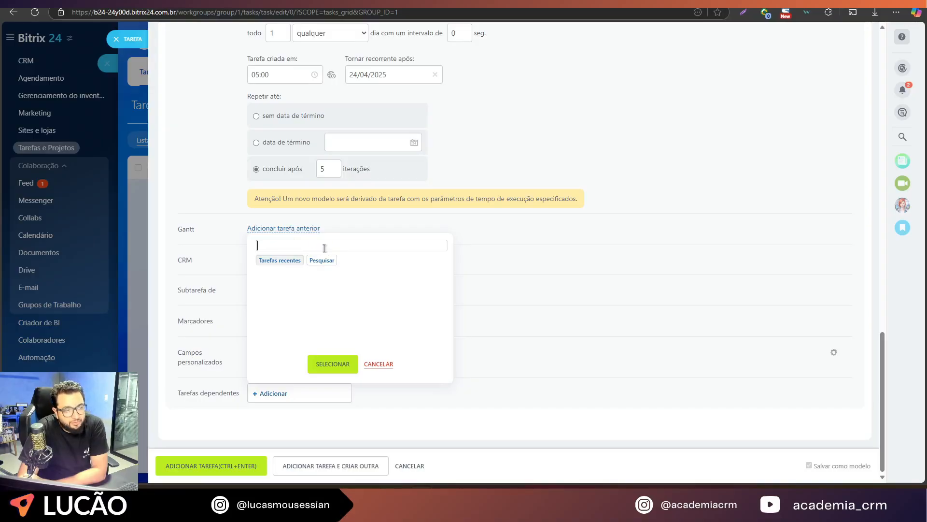
left_click(463, 217)
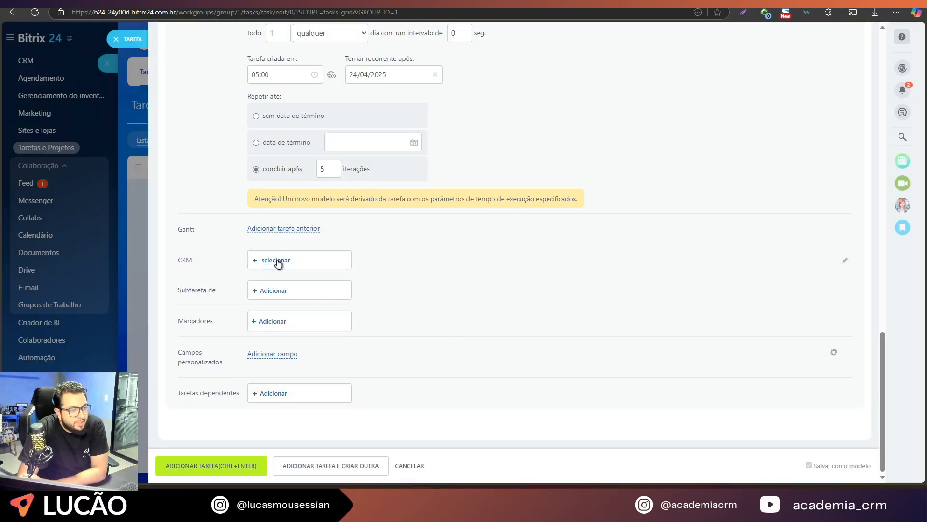
left_click(282, 265)
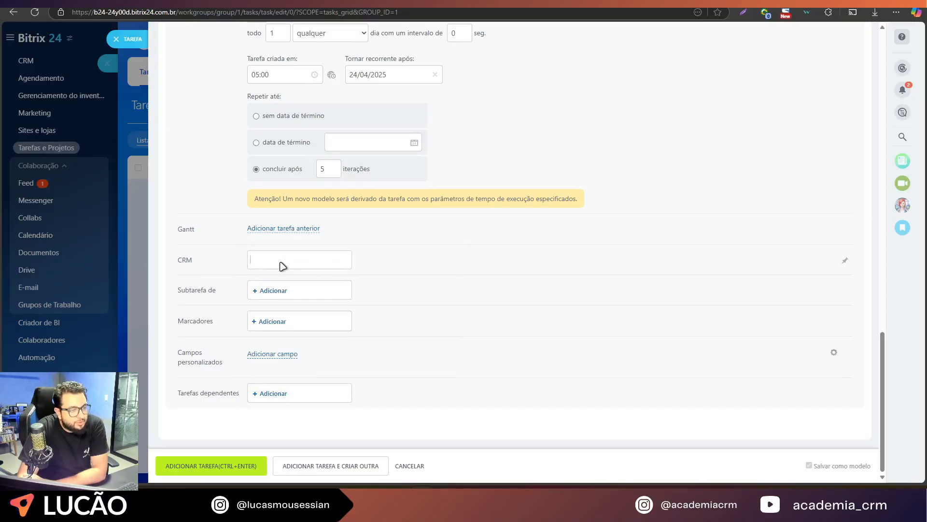
left_click(469, 236)
left_click(271, 293)
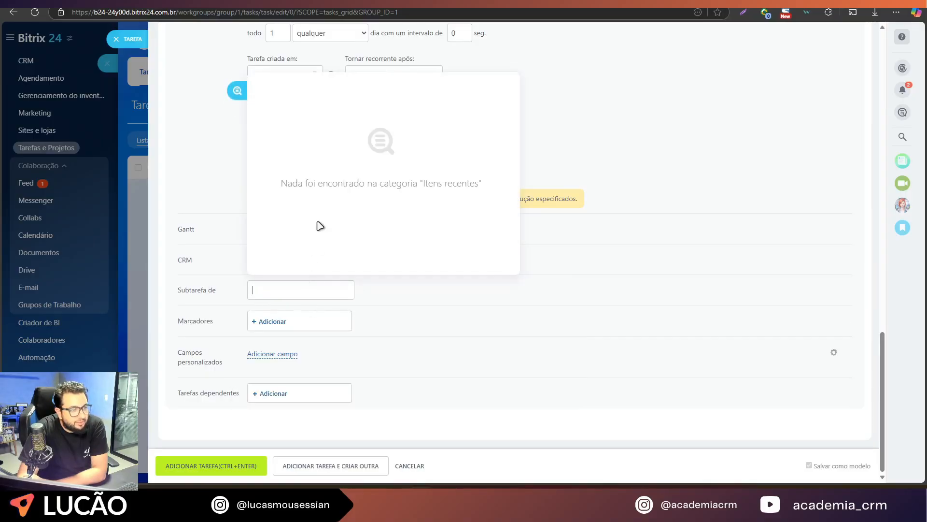
left_click(199, 183)
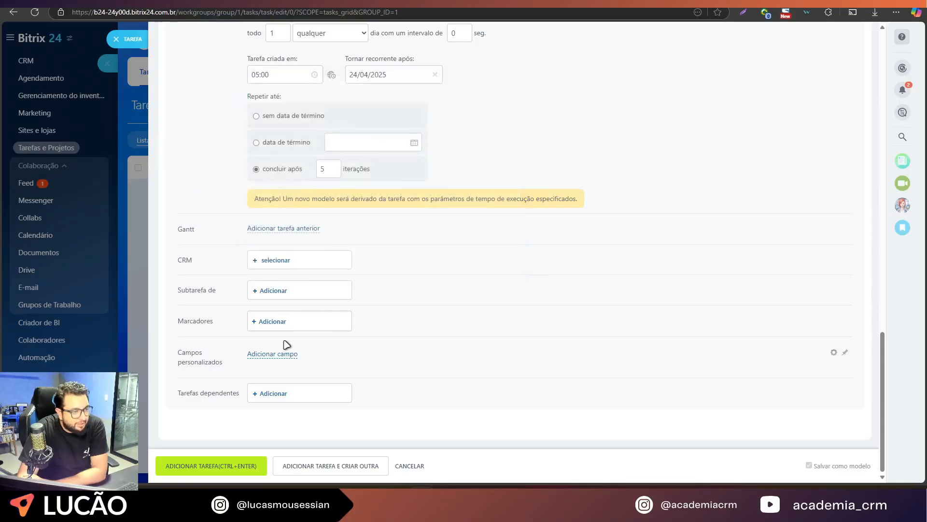
Look at the Marcadores list of Projeto 1 and the choices for Tarefas dependentes without adding any.
left_click(270, 322)
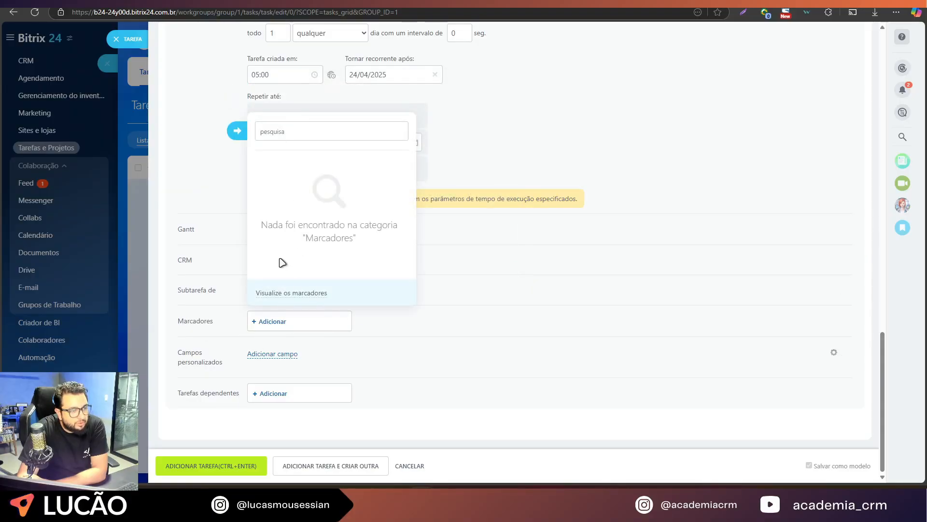
left_click(311, 293)
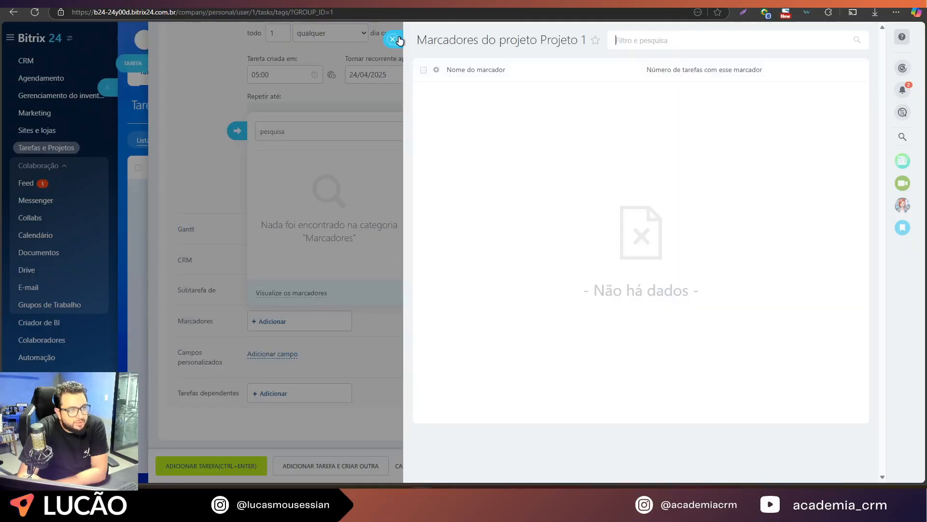
left_click(393, 39)
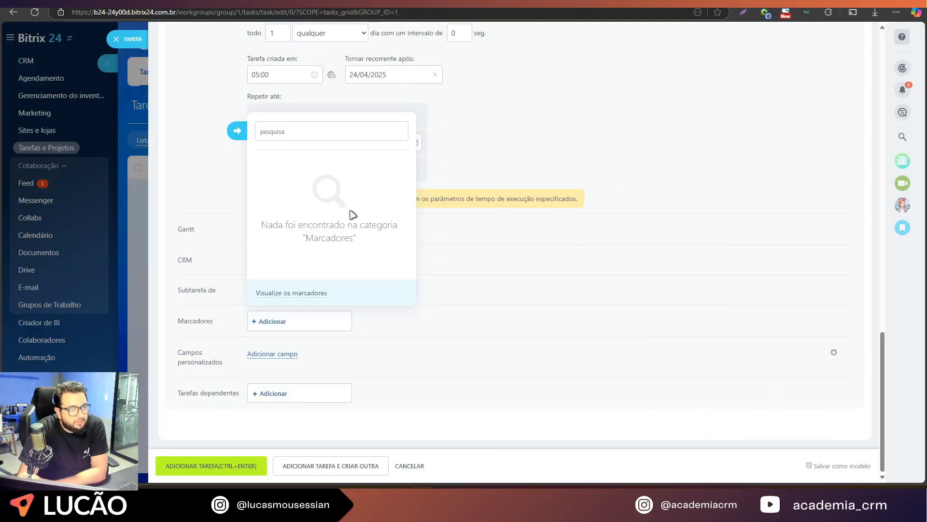
left_click(178, 154)
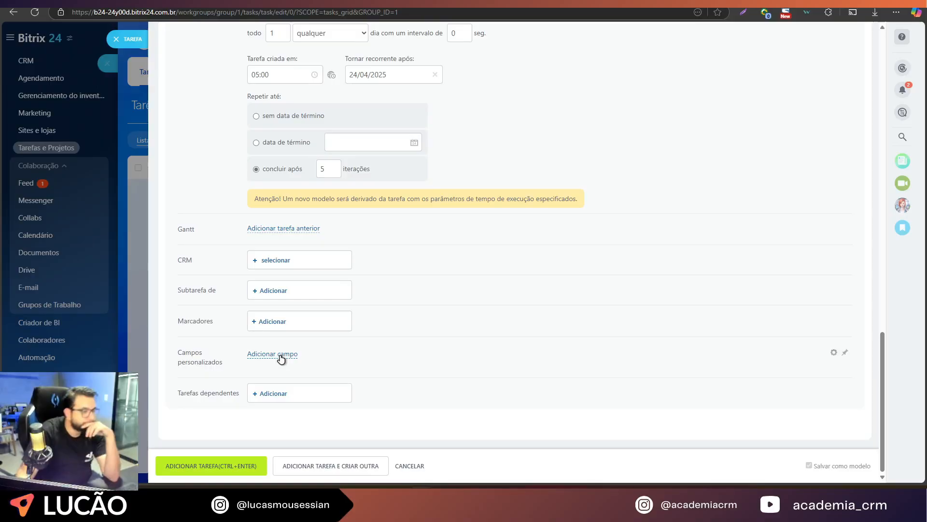
left_click(279, 395)
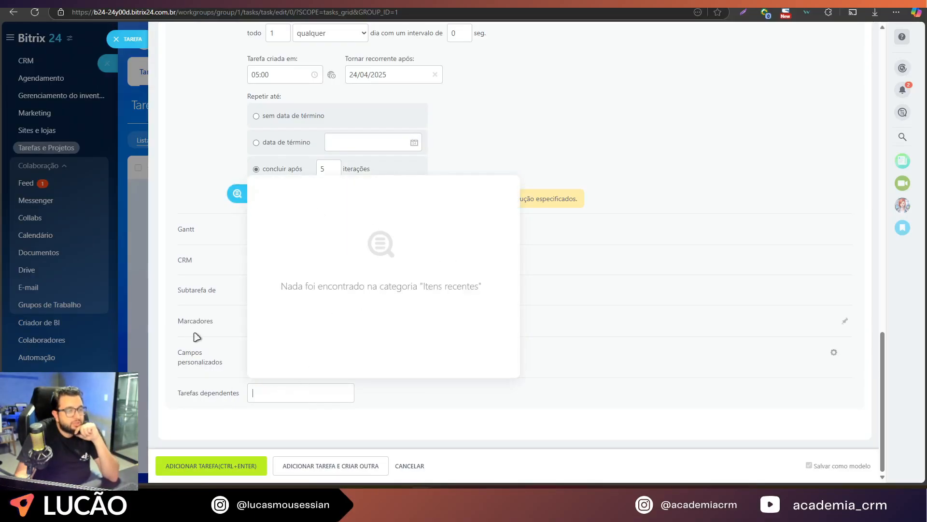
left_click(193, 184)
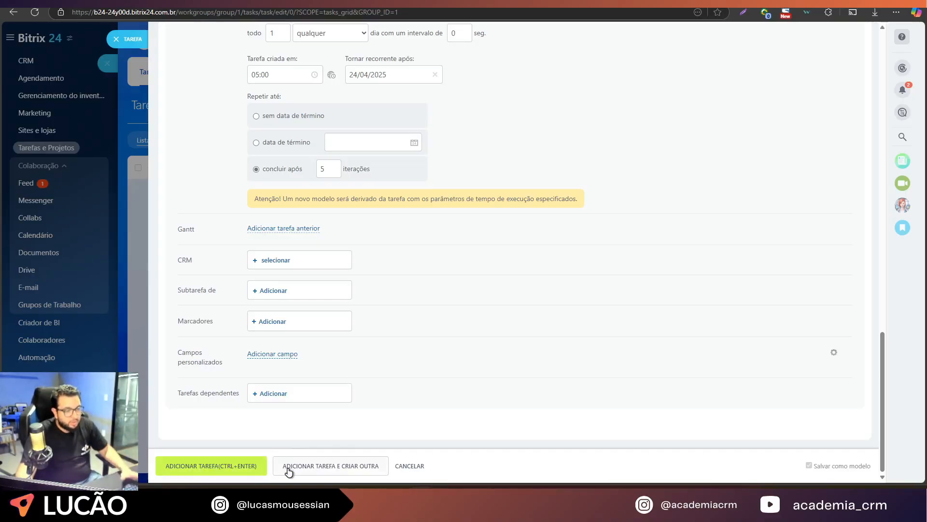
Review the new task form's settings for default deadline and checklist display, and view the available task template options.
left_click(358, 475)
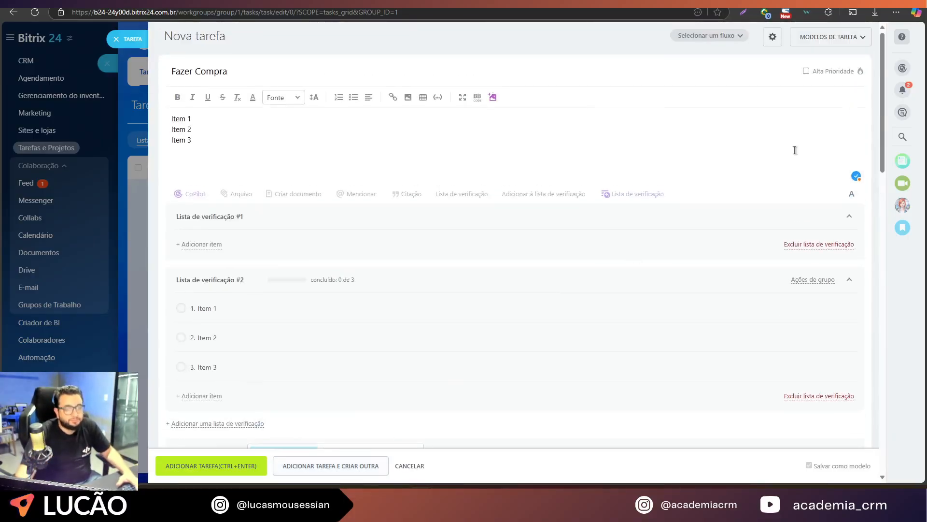
left_click(773, 37)
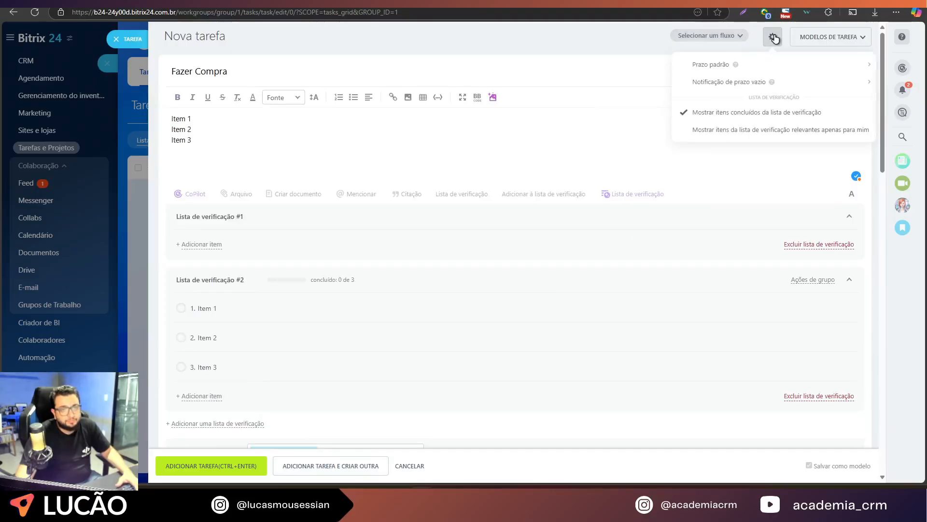
left_click(845, 36)
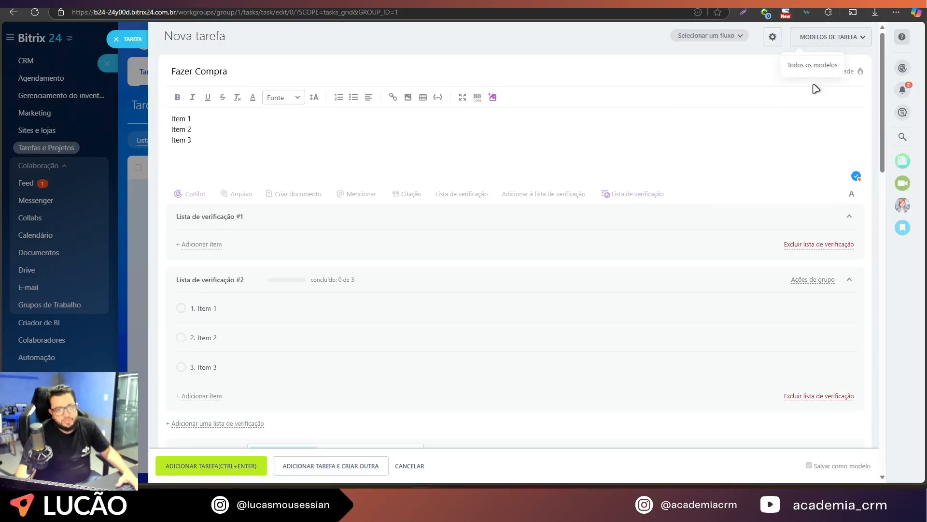
Check the flow selector and the filled Fazer Compra form, and close the form without adding the task.
left_click(705, 41)
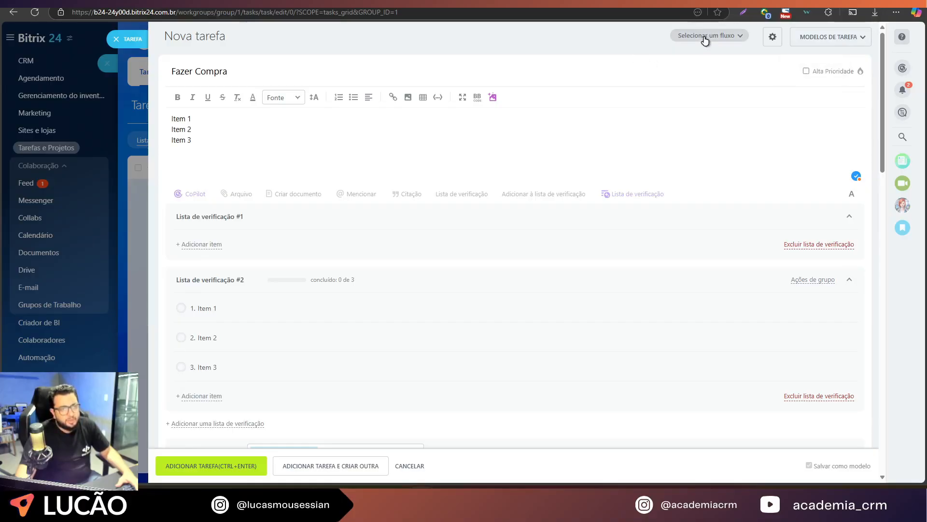
left_click(705, 41)
left_click(654, 74)
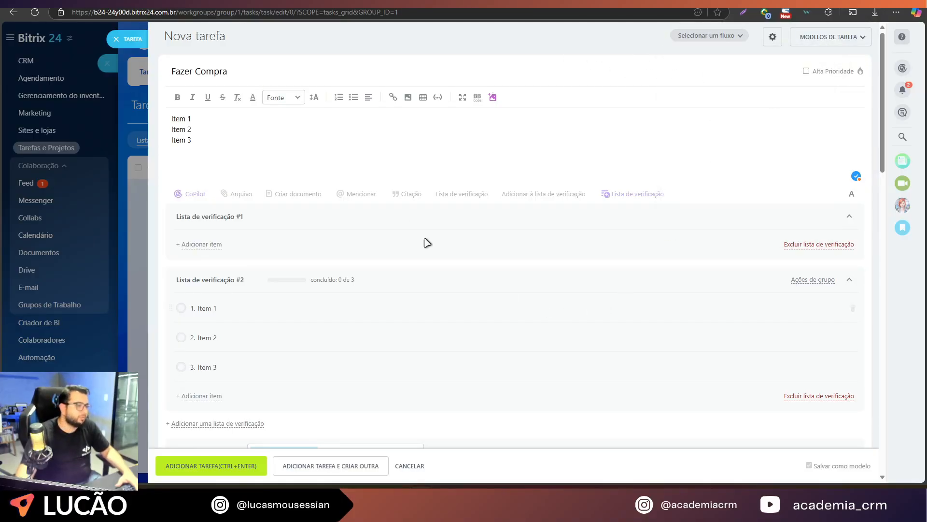
scroll(667, 219, "down", 15)
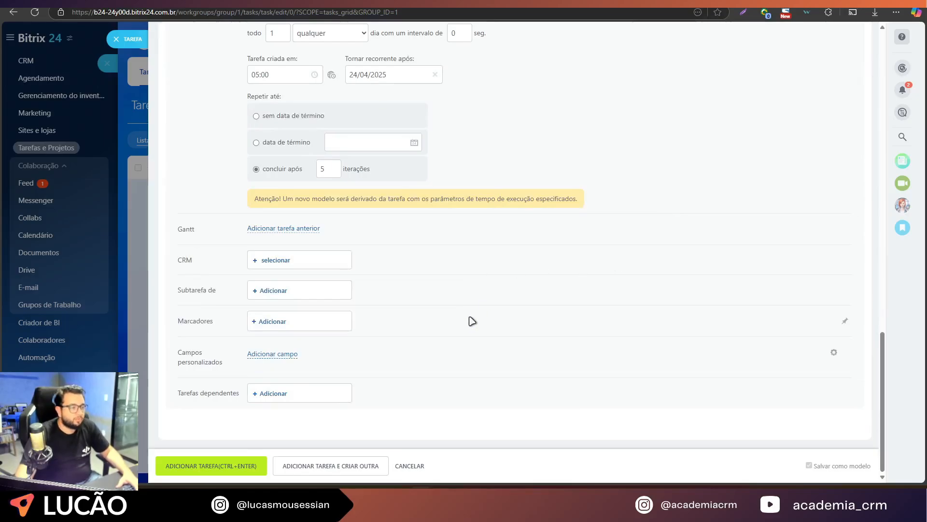
scroll(408, 335, "up", 15)
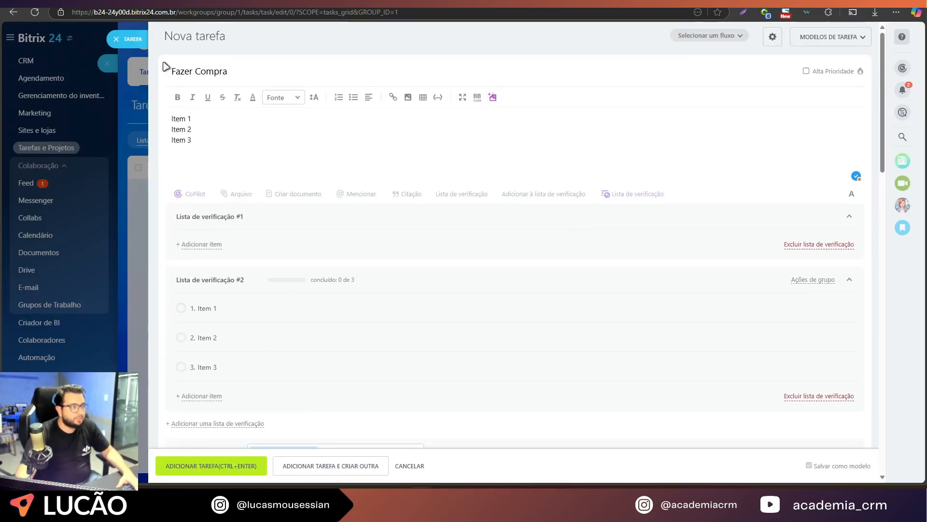
left_click(113, 42)
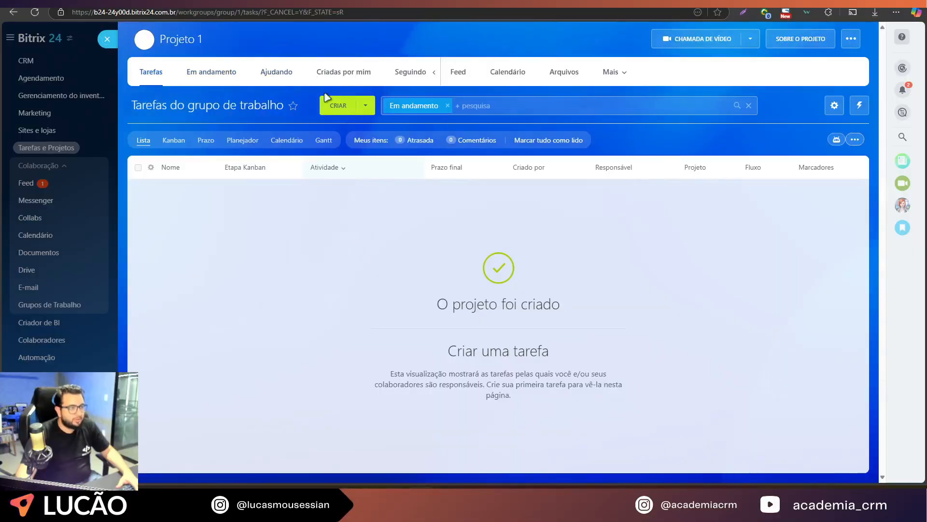
Create a new task named "teste" in Projeto 1, leaving its other fields at their defaults.
left_click(338, 105)
left_click(227, 72)
type("teste")
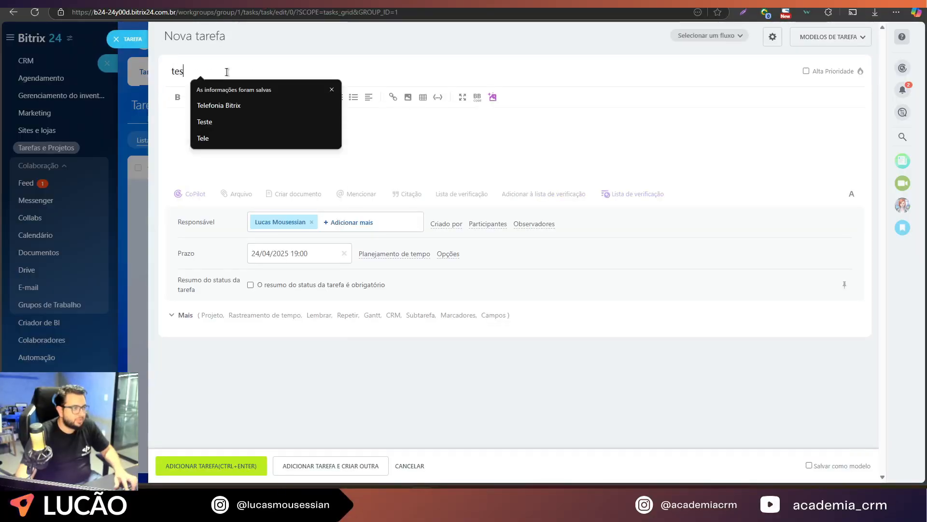
left_click(231, 467)
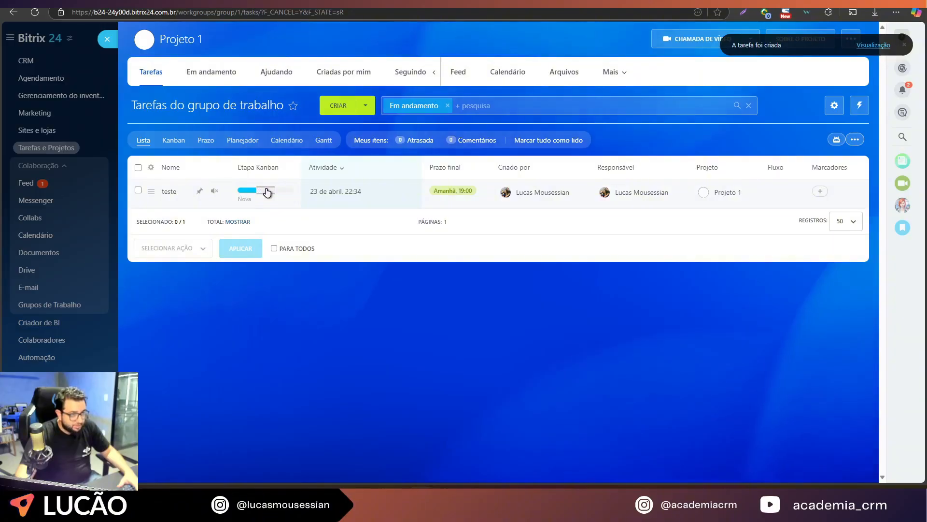
View the project's tasks as a Kanban board, check its introduction and linked help information, and dismiss both.
left_click(171, 141)
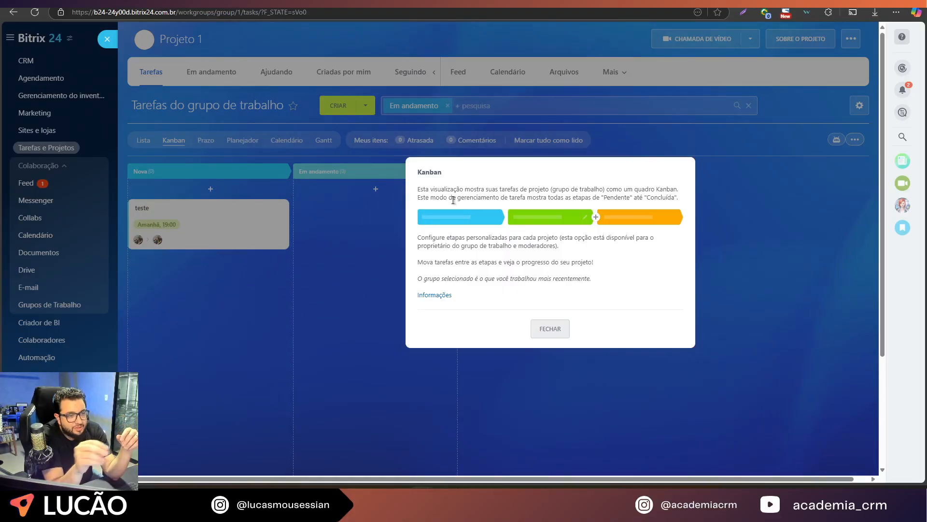
left_click(433, 294)
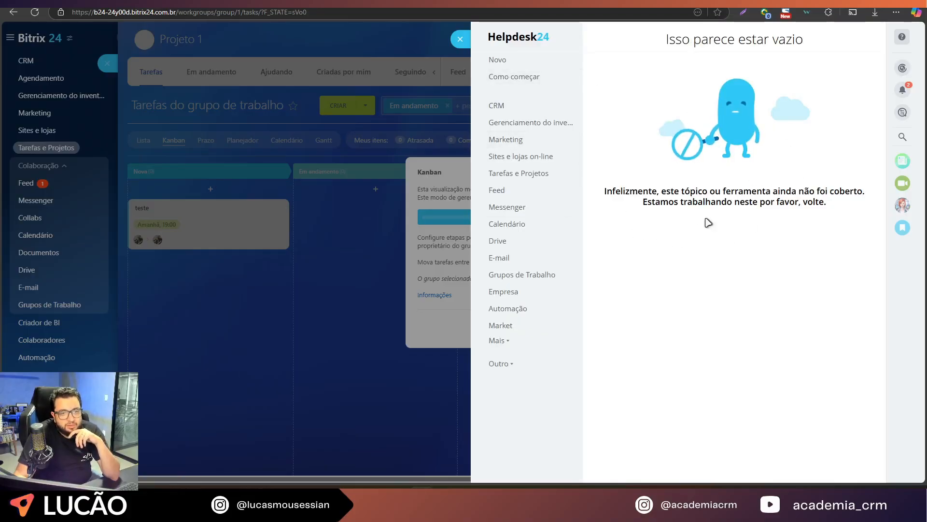
left_click(460, 39)
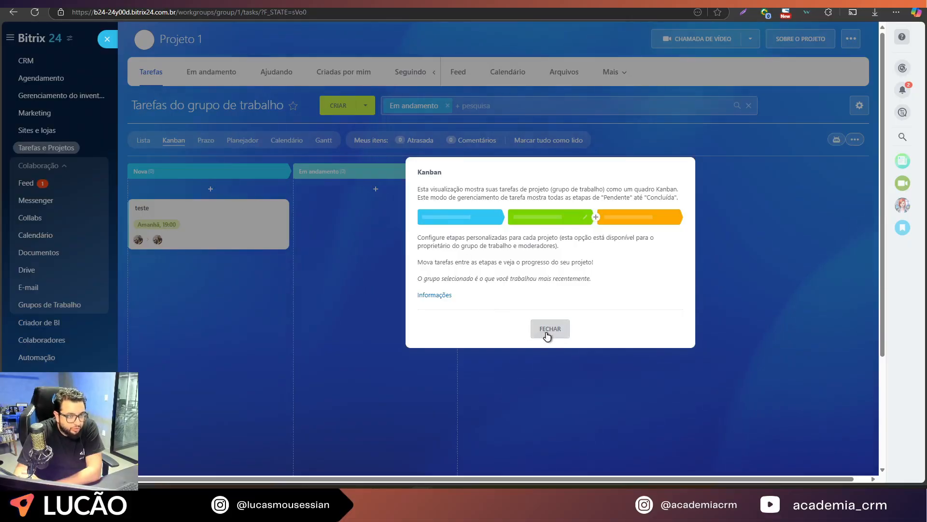
left_click(548, 335)
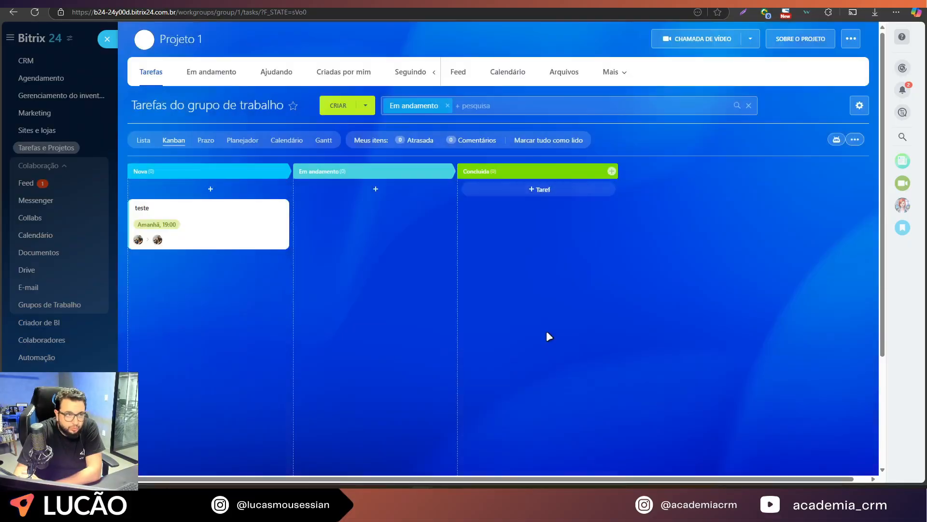
Look at the Prazo and Planejador views of the tasks, and return to the teste card on the Kanban board.
left_click(211, 141)
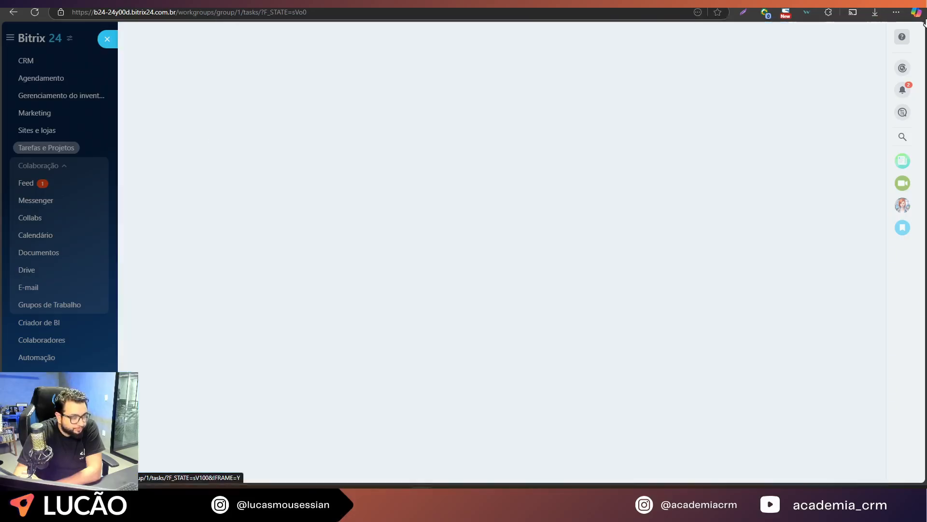
left_click(242, 140)
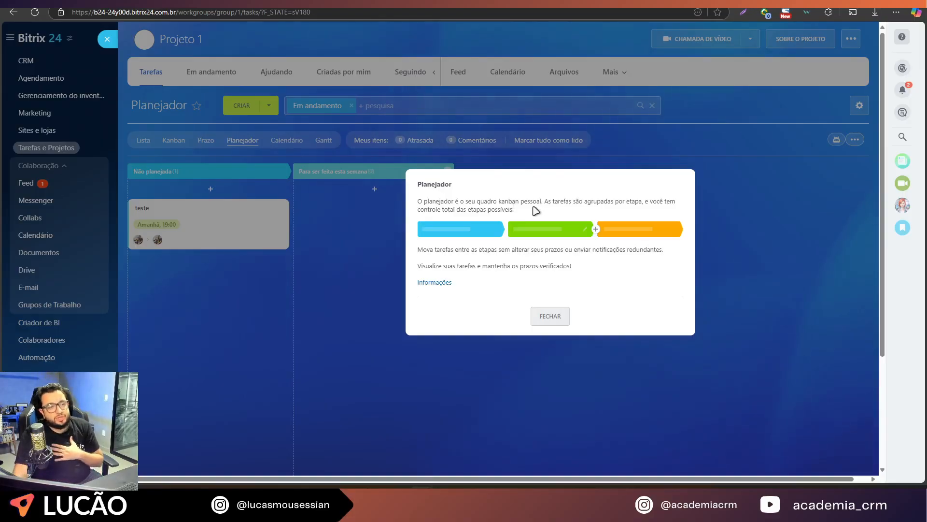
left_click(553, 318)
left_click(173, 141)
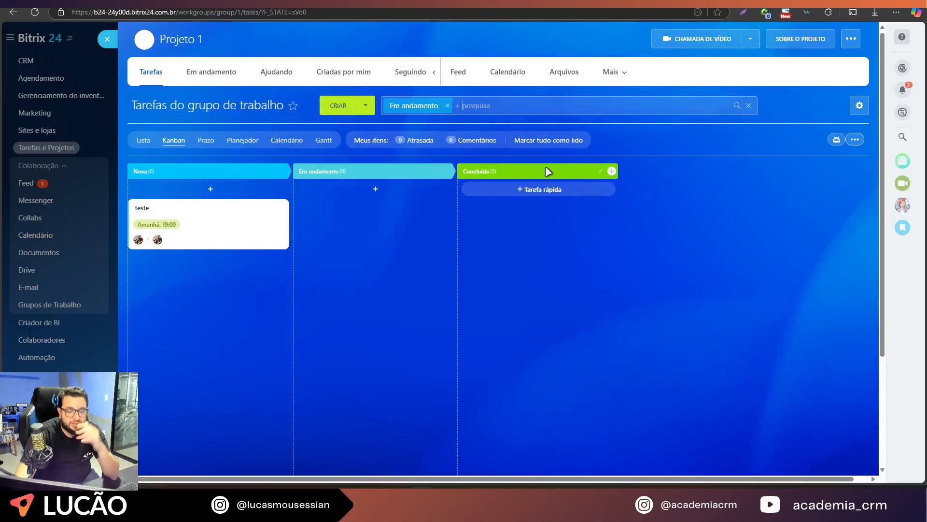
left_click_drag(240, 231, 166, 231)
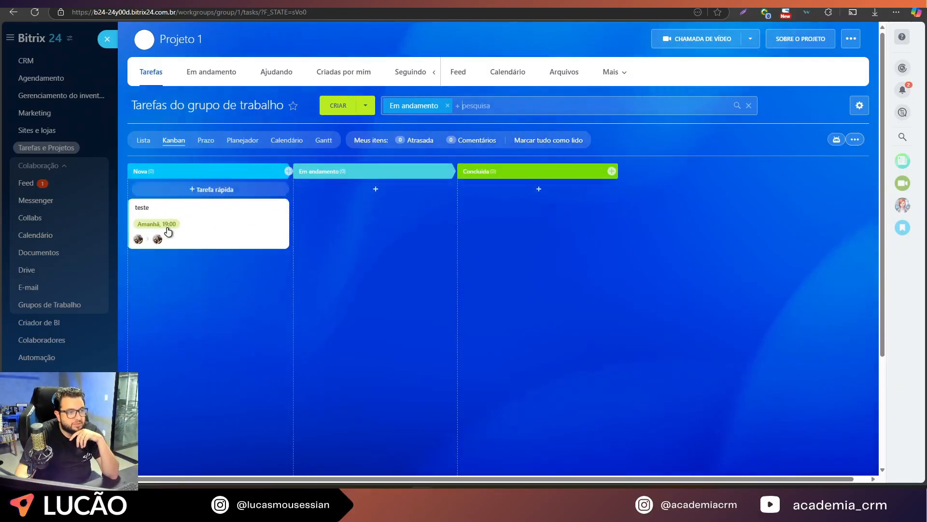
Review the task list's available columns without changing the selection, and try shifting the Etapa Kanban column.
left_click(142, 140)
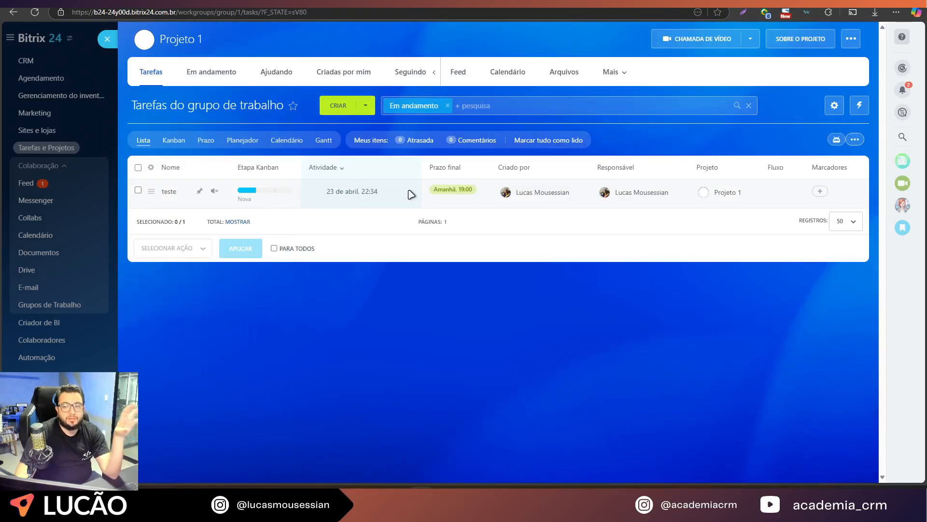
left_click(151, 168)
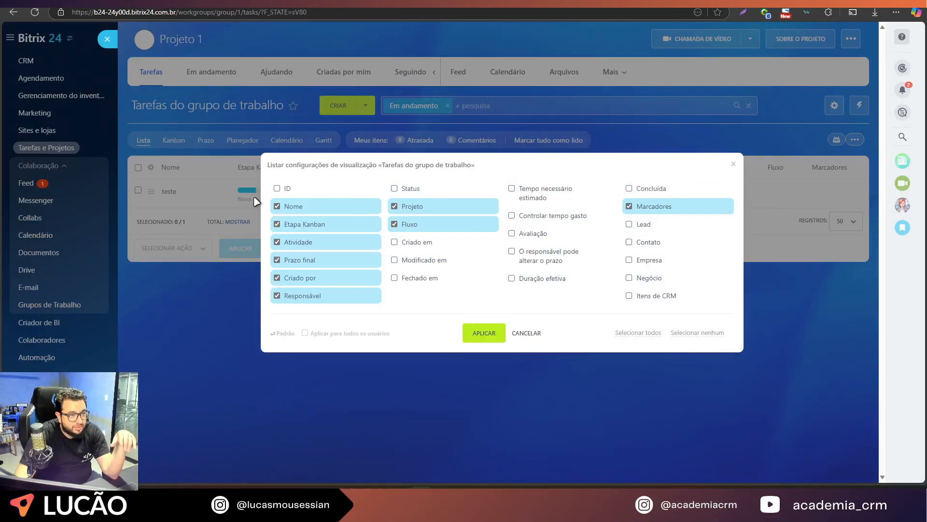
left_click(539, 333)
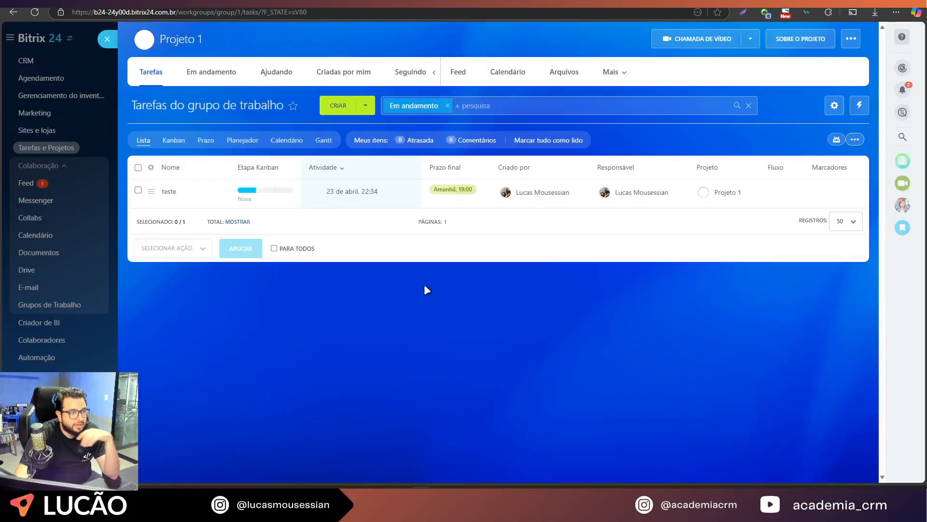
left_click_drag(247, 174, 313, 156)
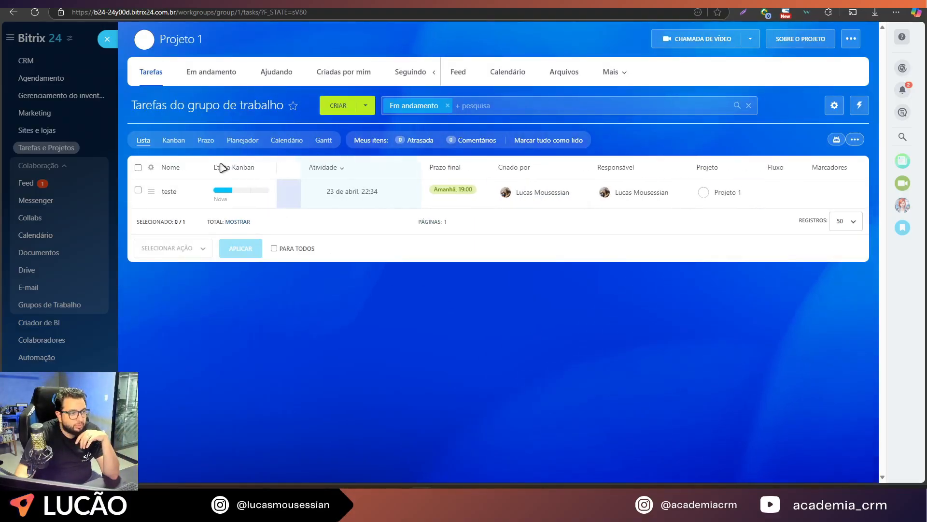
Add a Kanban stage named "Nova etapa" between Nova and Em andamento.
left_click(181, 141)
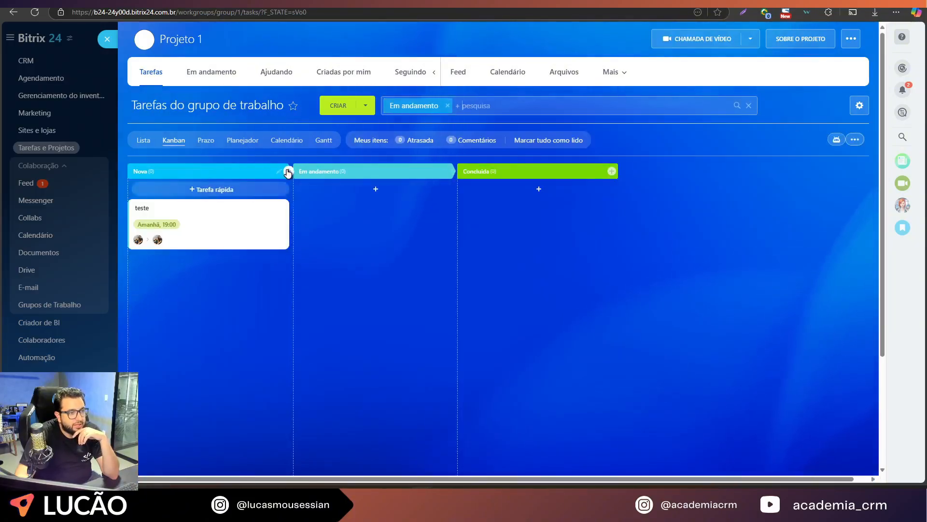
left_click(288, 171)
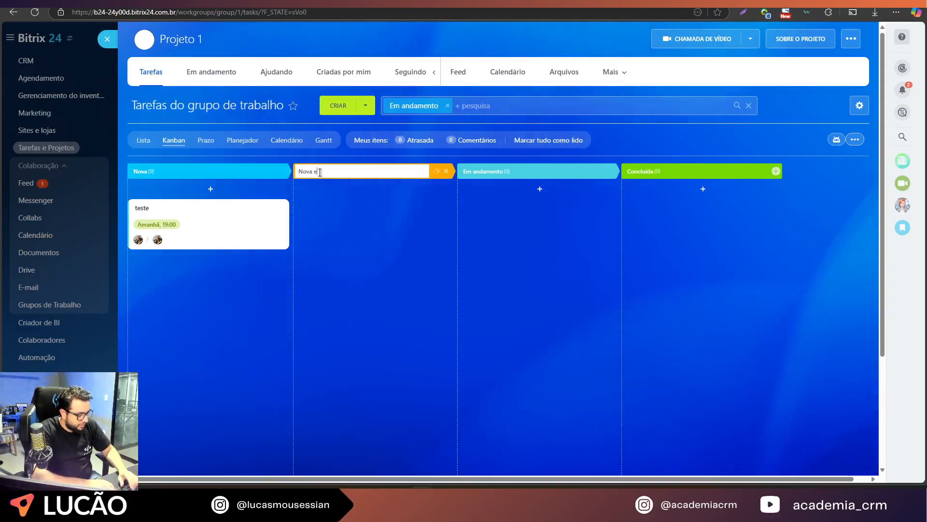
key("Return")
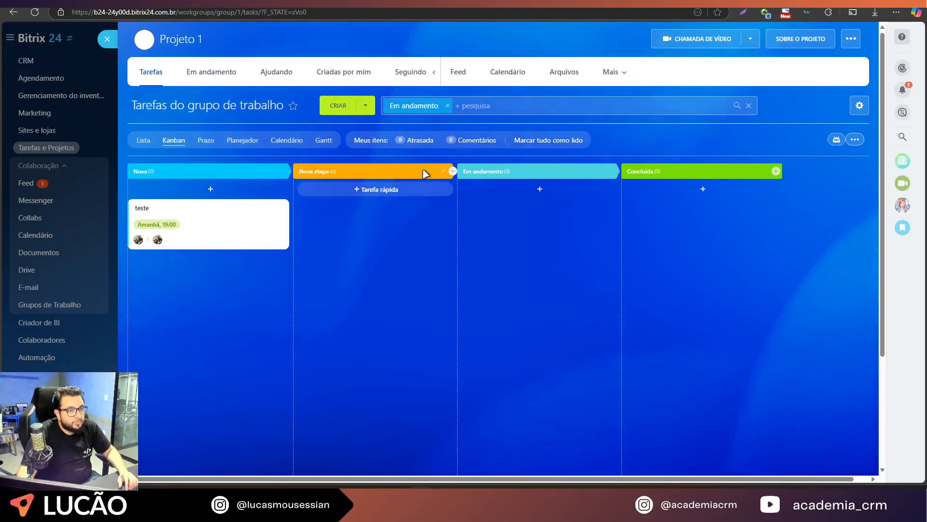
Change the colour of the Nova etapa Kanban stage to a muted purple.
left_click(444, 174)
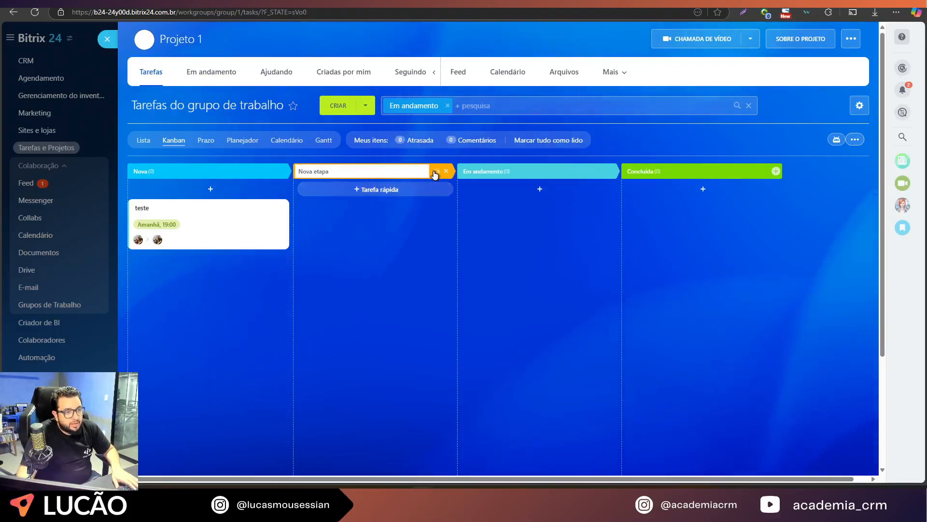
left_click(437, 174)
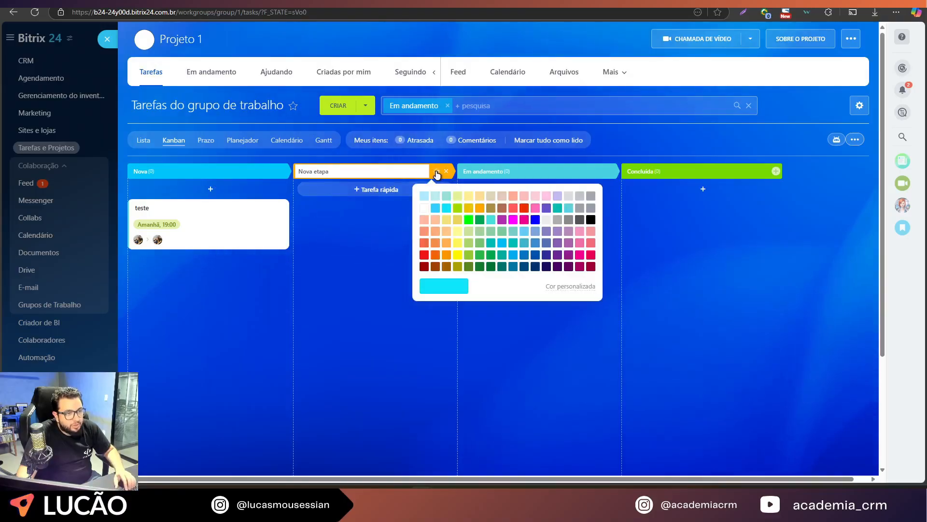
left_click(545, 234)
key("Return")
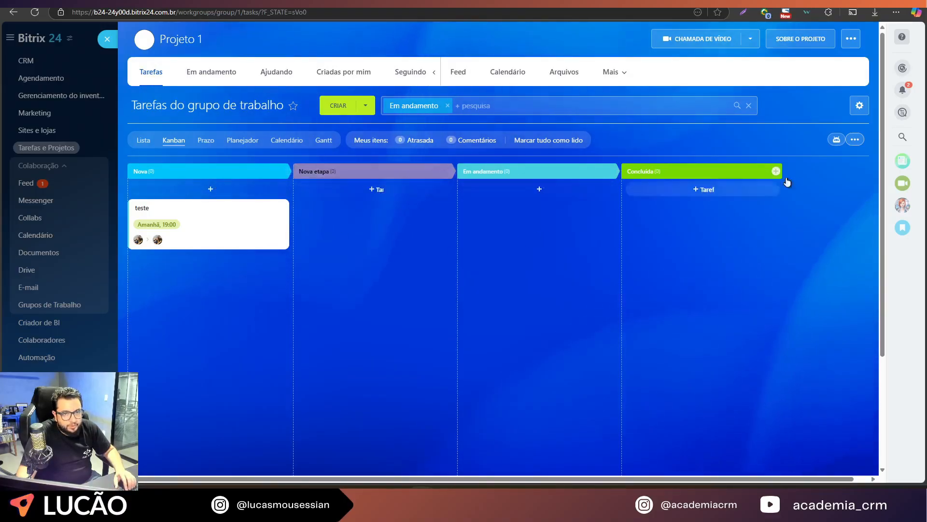
Display the tasks by deadline in the Prazo view and remove the Em andamento filter.
left_click(203, 141)
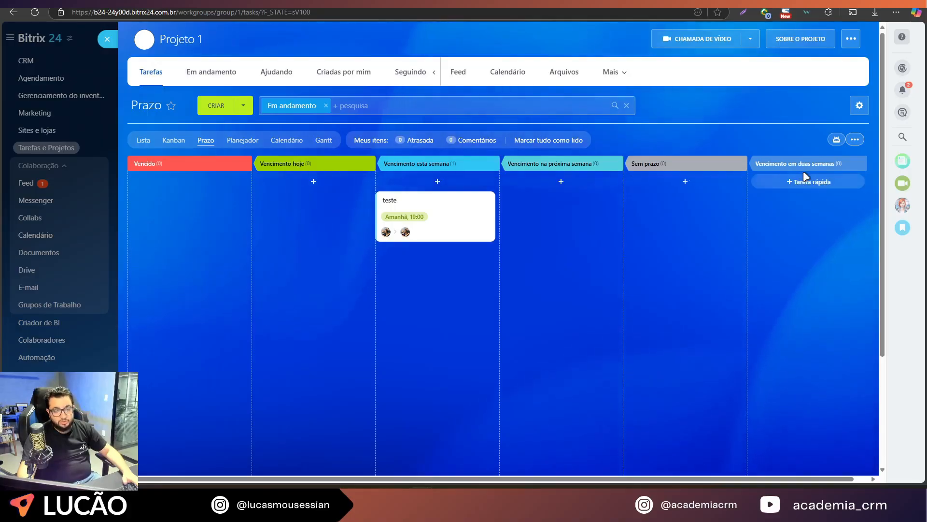
left_click(326, 106)
scroll(405, 286, "right", 1)
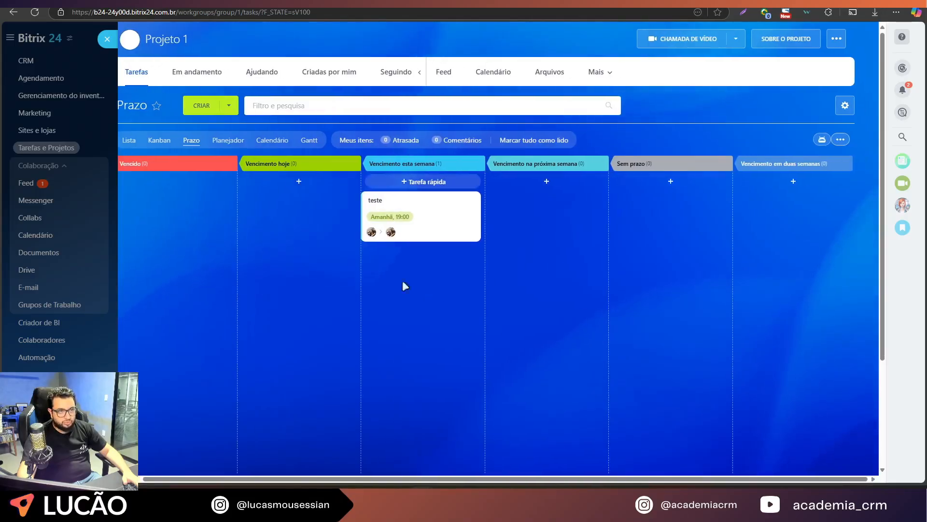
scroll(534, 289, "left", 1)
Look at the task filter's choices for Etapa Kanban and Função without applying any.
left_click(342, 106)
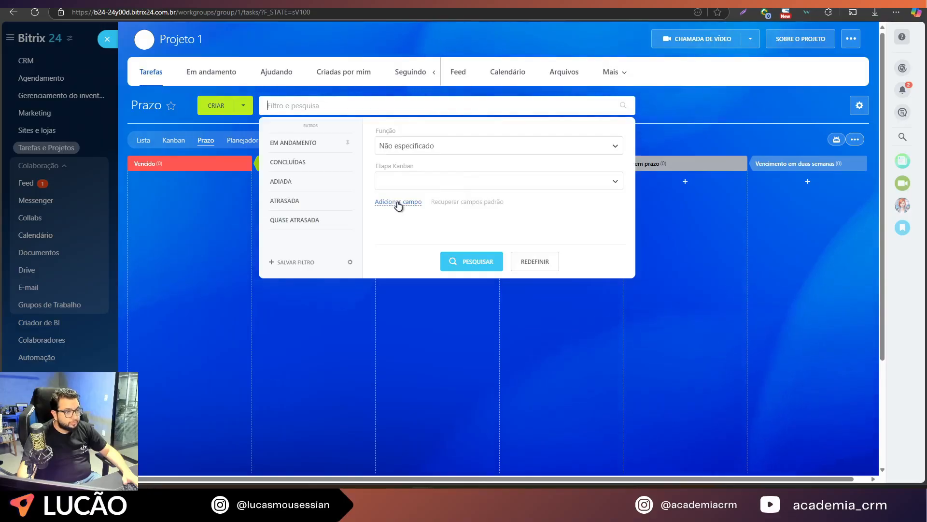
left_click(454, 186)
scroll(437, 218, "down", 3)
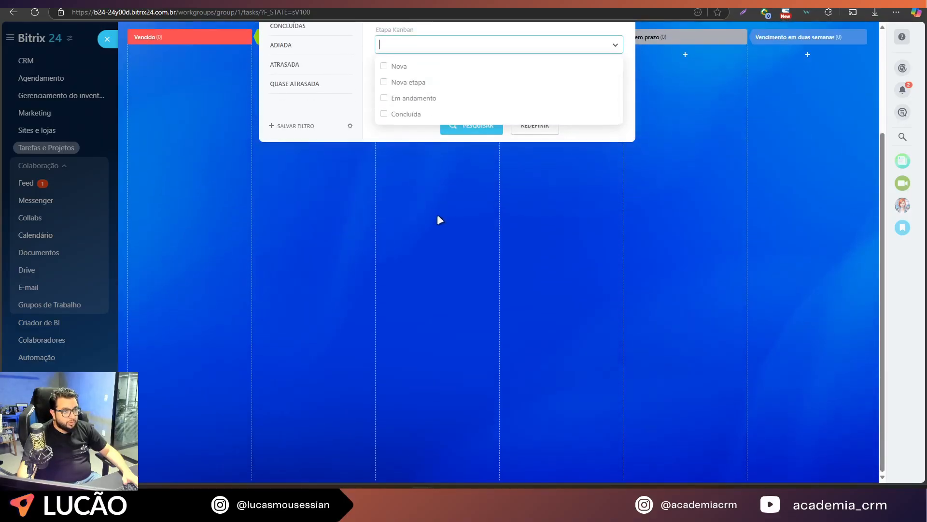
scroll(437, 213, "up", 3)
left_click(418, 145)
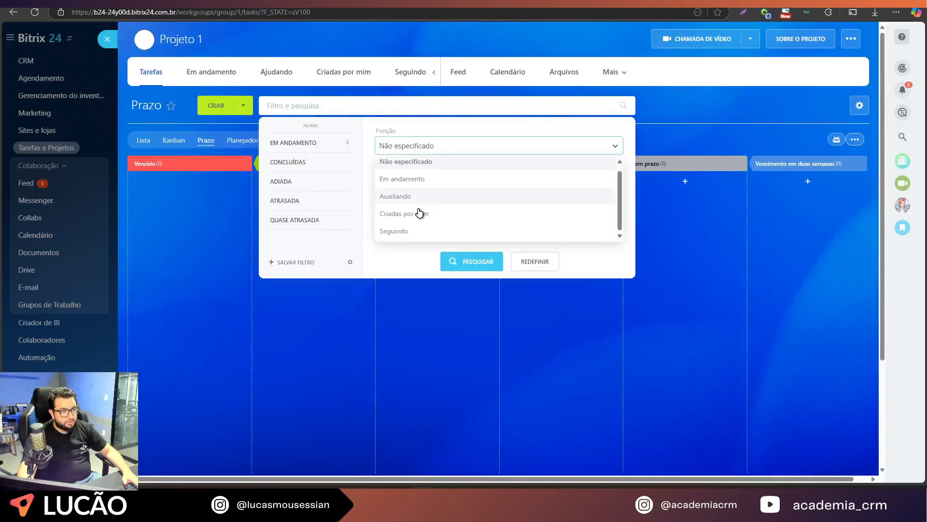
left_click(481, 292)
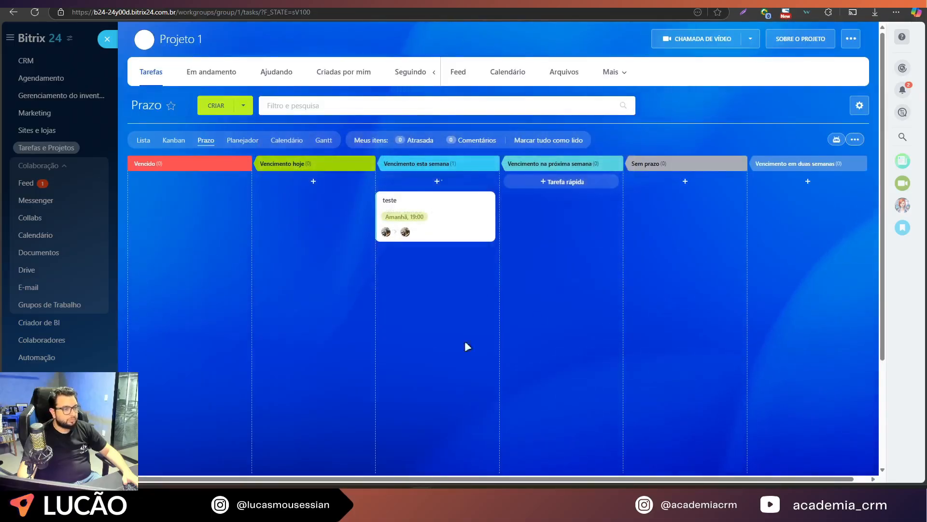
View the project's tasks in the monthly calendar for April 2025 and examine where the teste task falls.
left_click(283, 141)
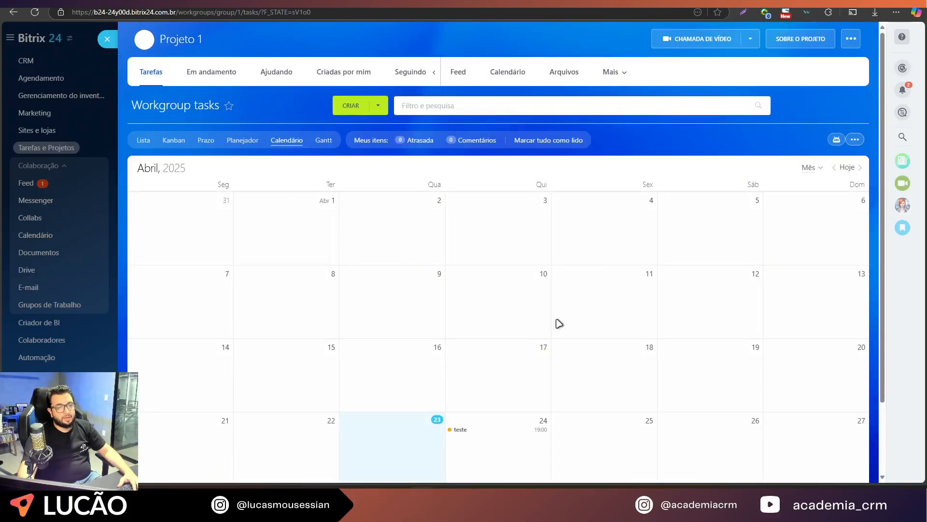
scroll(363, 380, "down", 2)
scroll(329, 336, "up", 2)
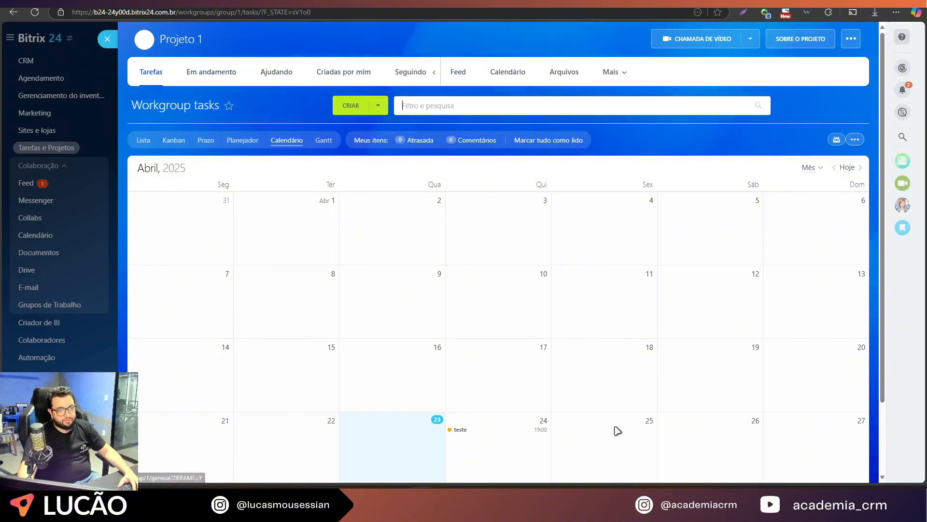
scroll(572, 391, "down", 1)
scroll(572, 391, "down", 2)
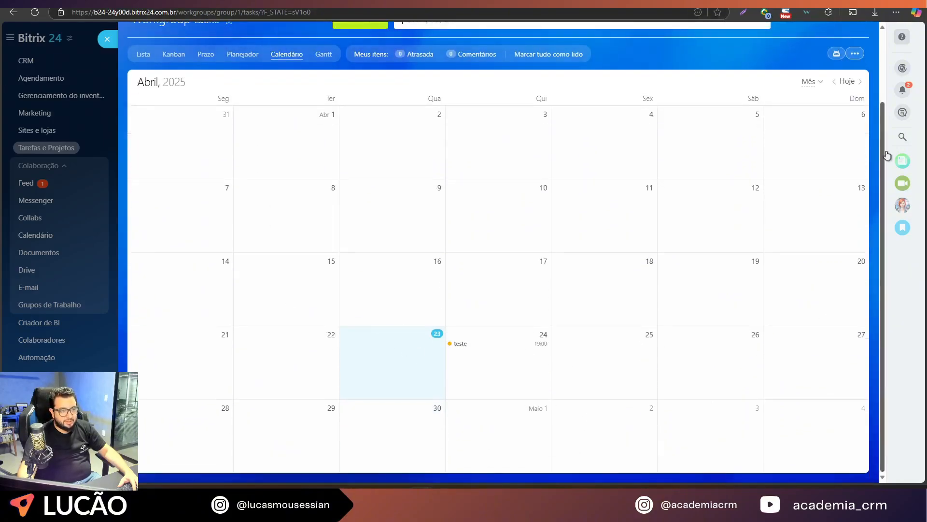
scroll(336, 306, "up", 2)
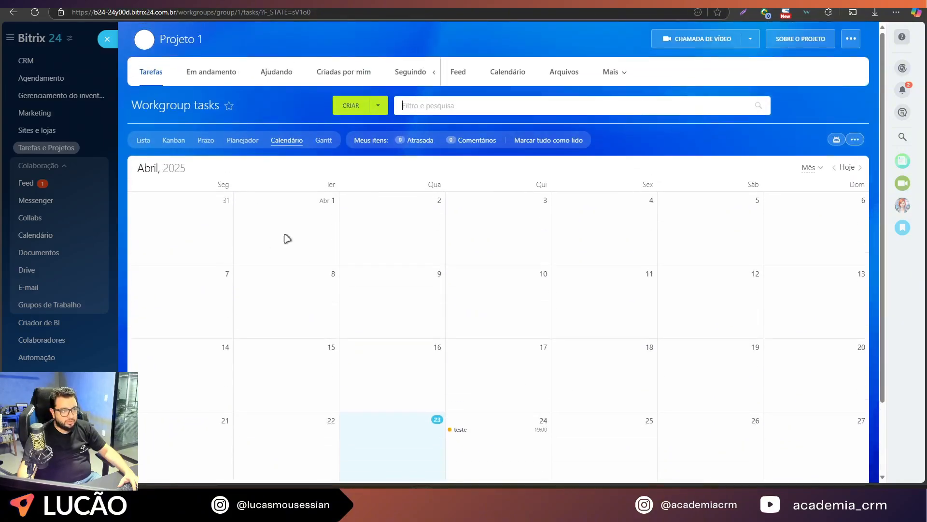
Display the project's tasks in the Gantt view and create a second task titled "teste 2".
left_click(324, 140)
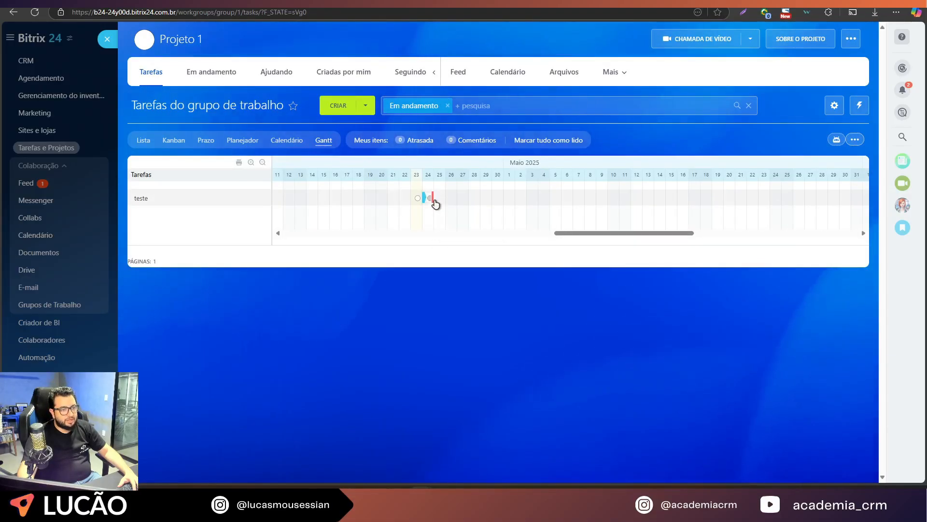
left_click_drag(434, 202, 552, 227)
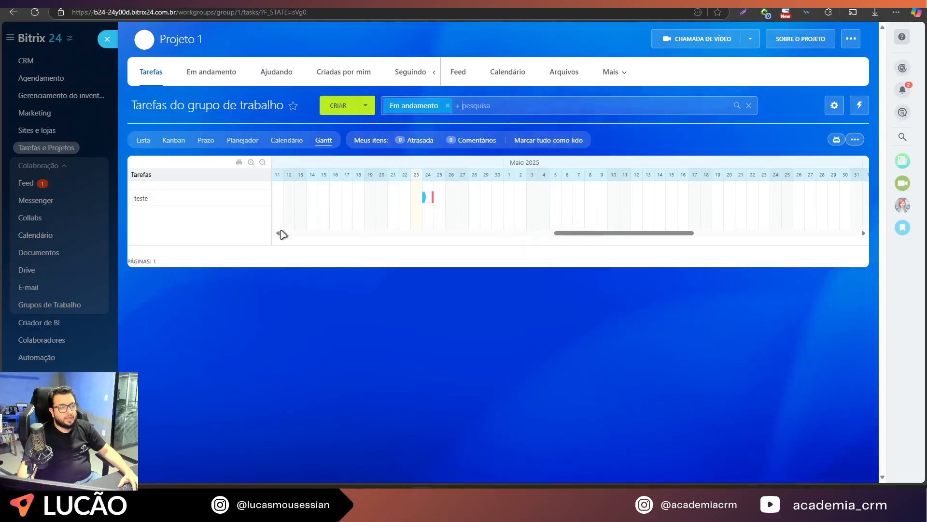
left_click(326, 116)
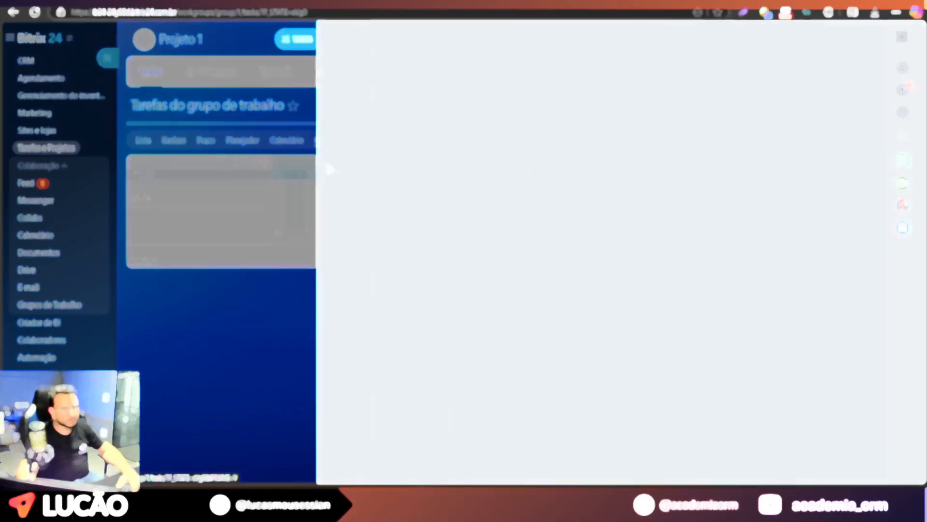
left_click(264, 68)
type("teste")
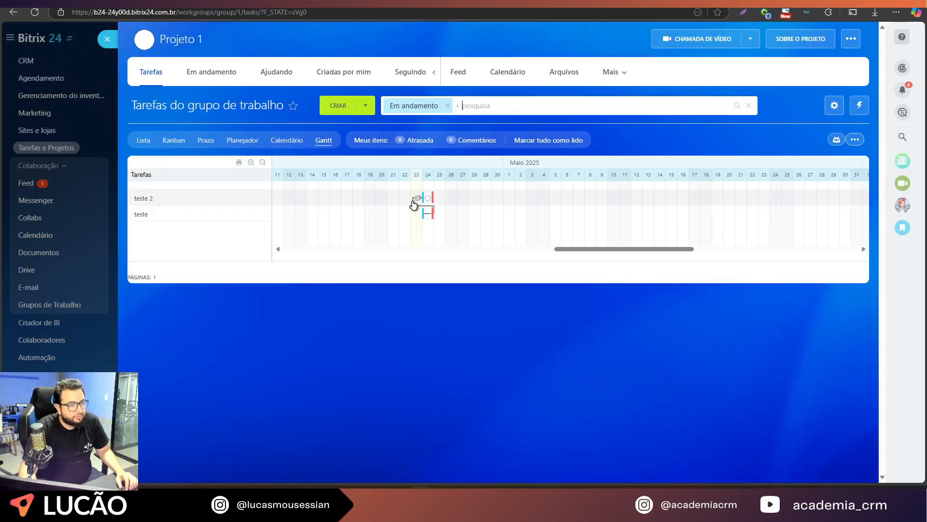
Delete the dependency linking the teste and teste 2 tasks in the Gantt chart.
left_click_drag(414, 200, 418, 205)
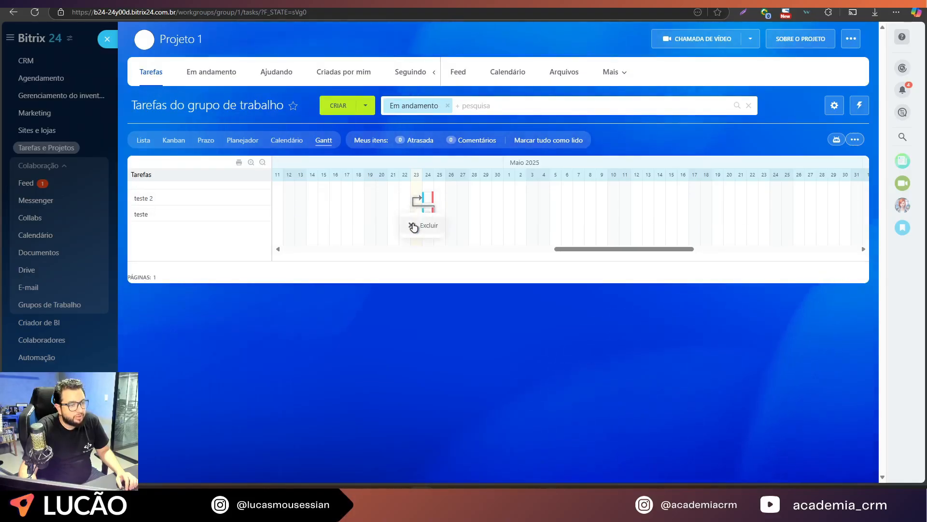
left_click(420, 225)
Try out dependencies from the end of teste 2 to the start and to the end of teste, without keeping either.
left_click_drag(431, 202, 422, 217)
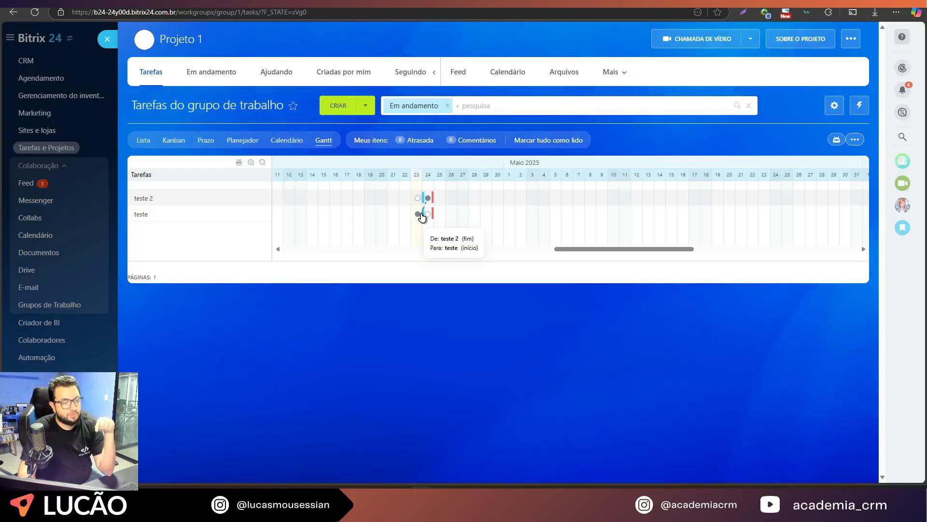
mouse_move(421, 216)
left_mouse_down()
mouse_move(435, 215)
mouse_move(431, 200)
mouse_move(430, 218)
left_mouse_up()
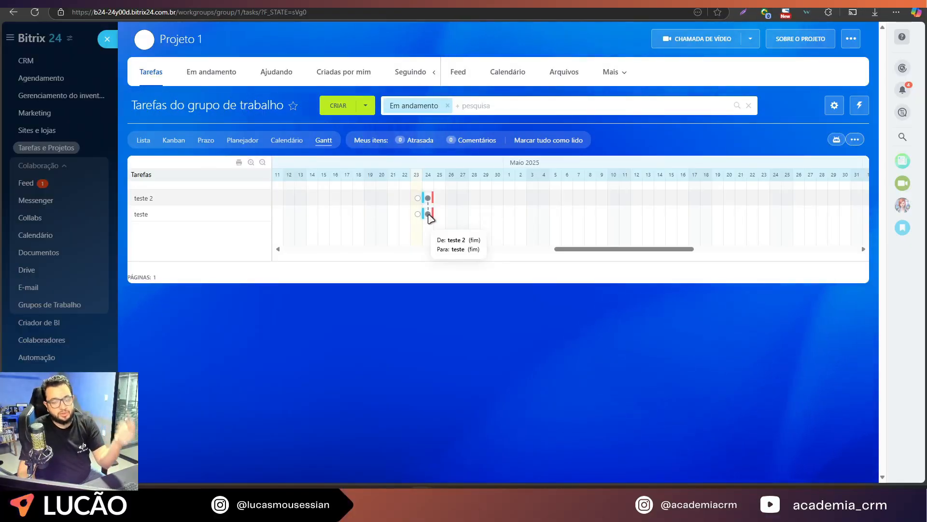
left_click_drag(430, 219, 419, 203)
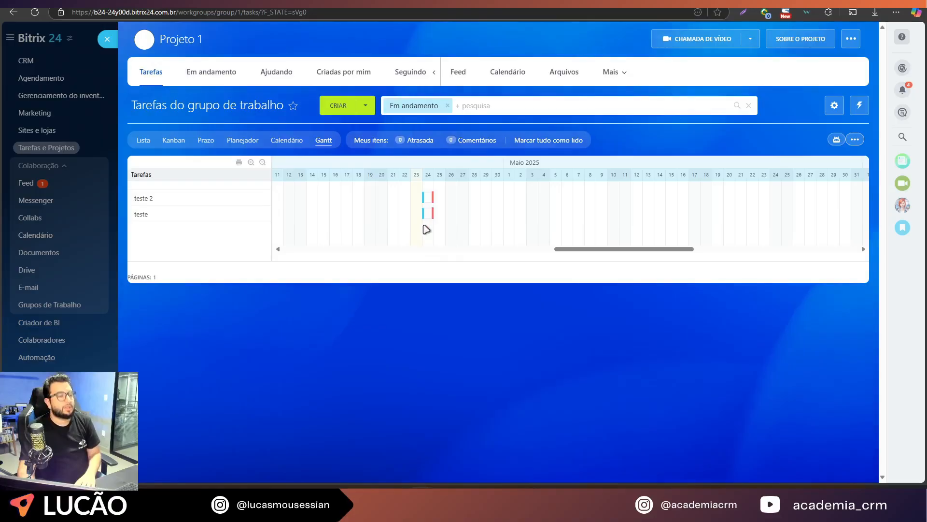